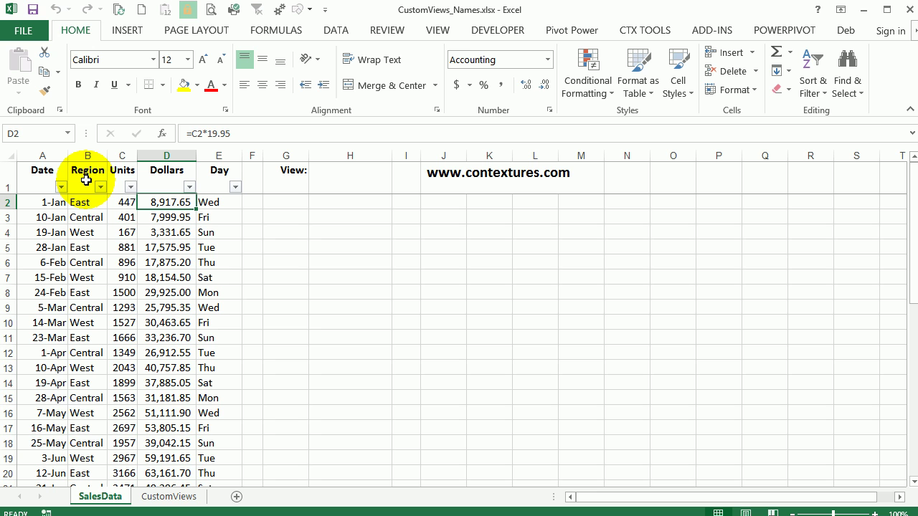
# Step: Filter the CustomViews Custom View column to only the ALL row, then return to SalesData
pyautogui.click(188, 500)
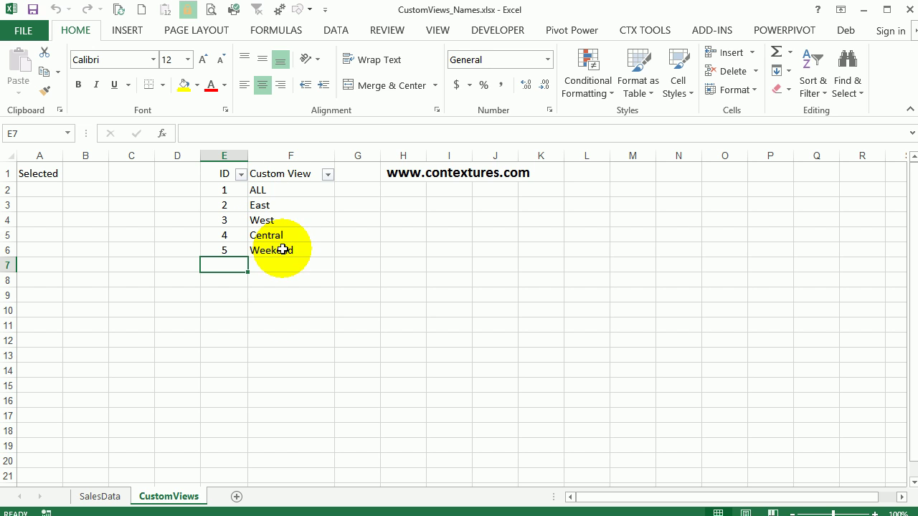
pyautogui.click(281, 175)
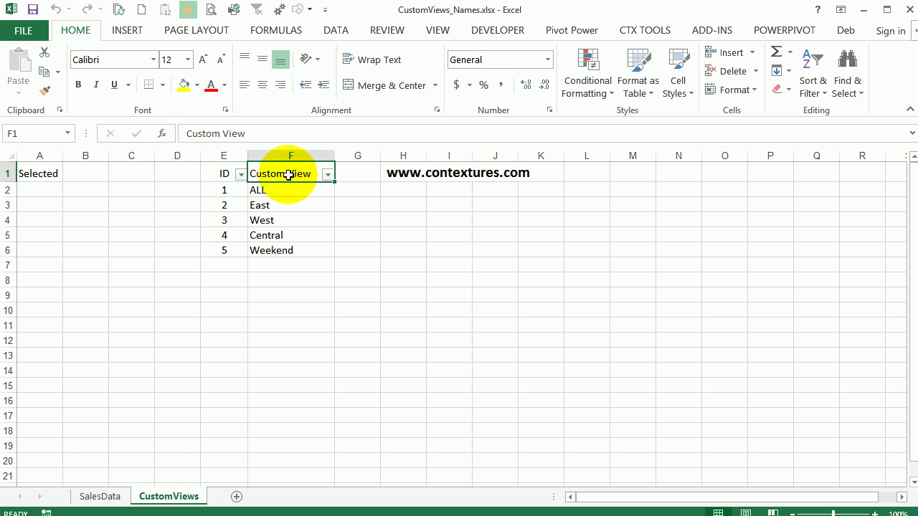
pyautogui.click(329, 32)
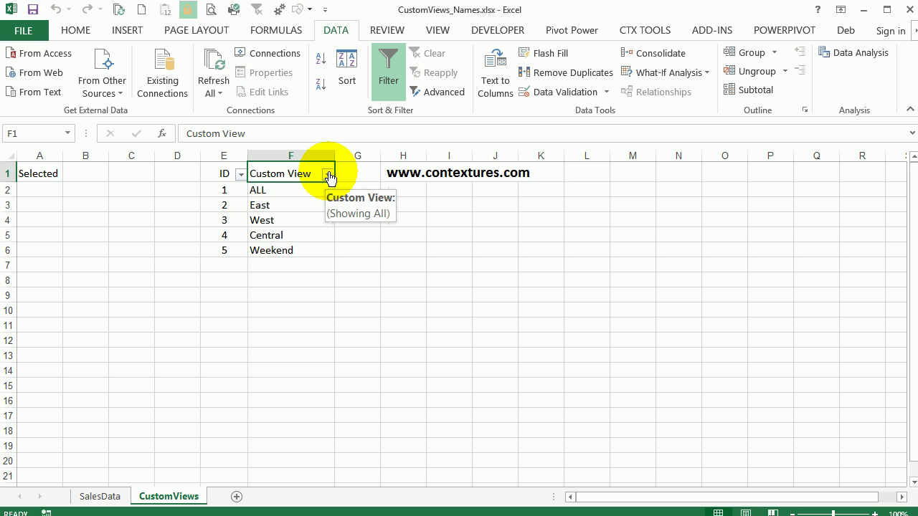
pyautogui.click(327, 175)
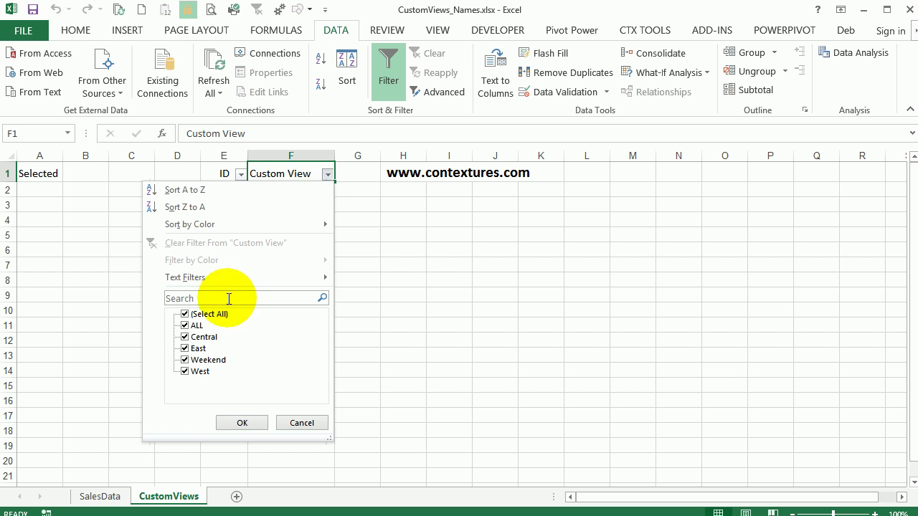
pyautogui.click(185, 315)
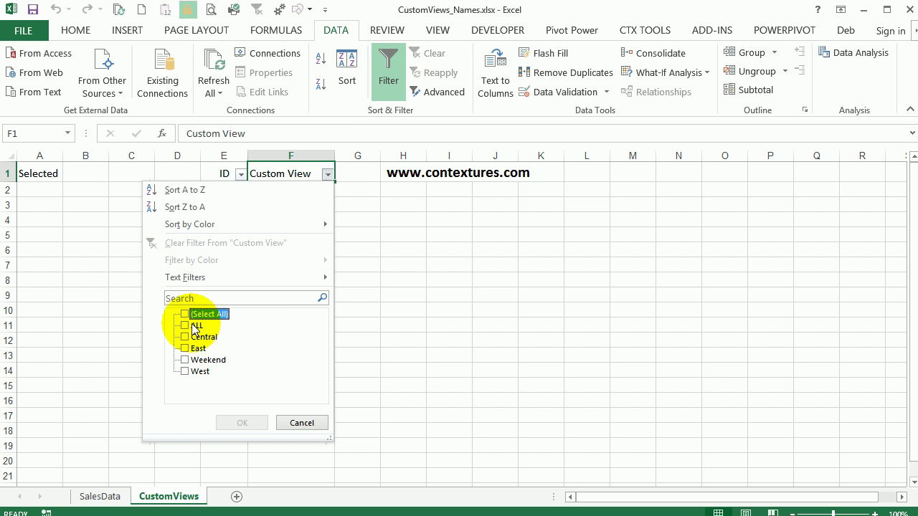
pyautogui.click(187, 325)
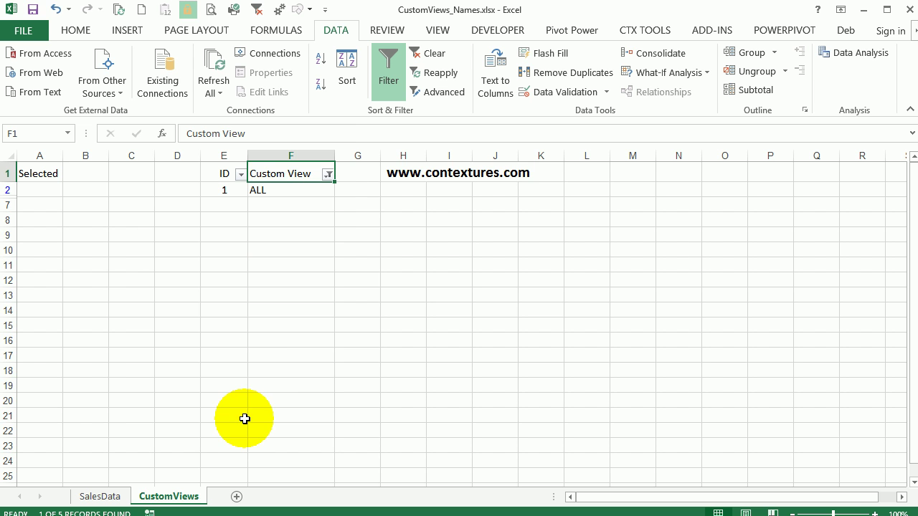
pyautogui.click(244, 423)
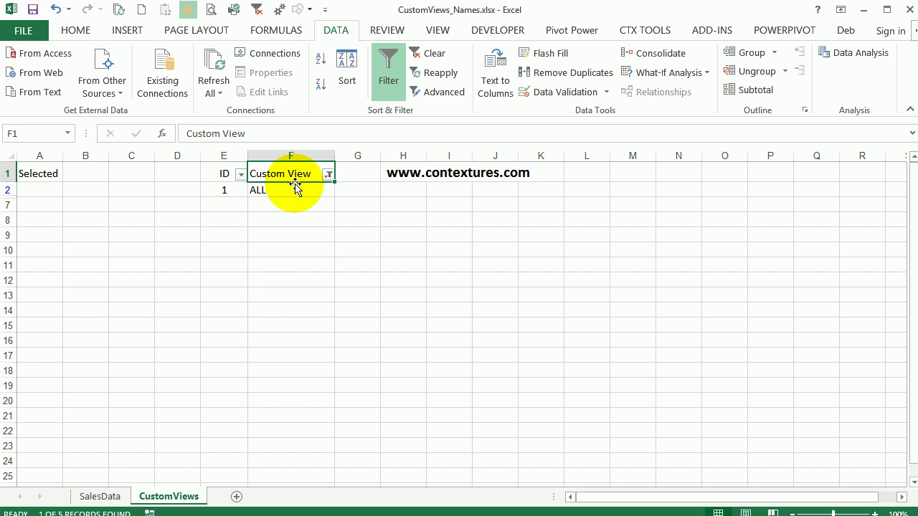
pyautogui.click(100, 496)
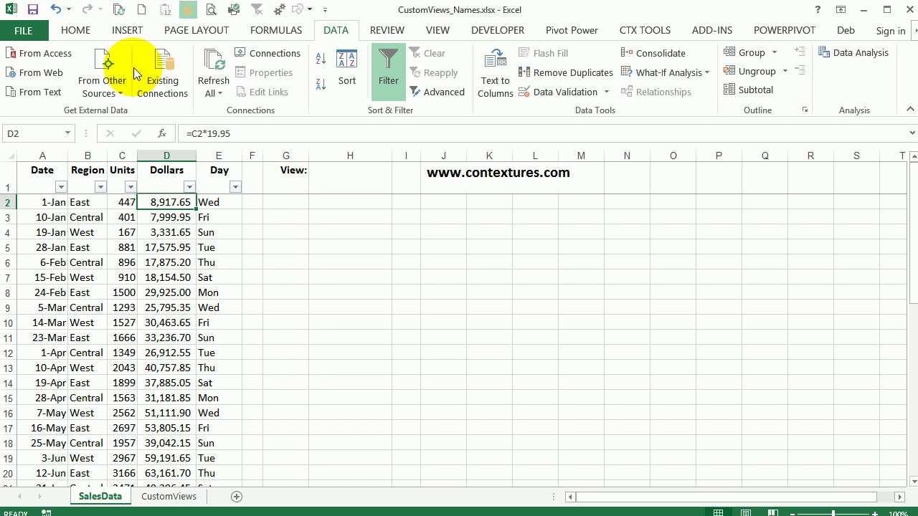
# Step: Add a custom view named ALL for the unfiltered SalesData layout, then go to CustomViews
pyautogui.click(446, 30)
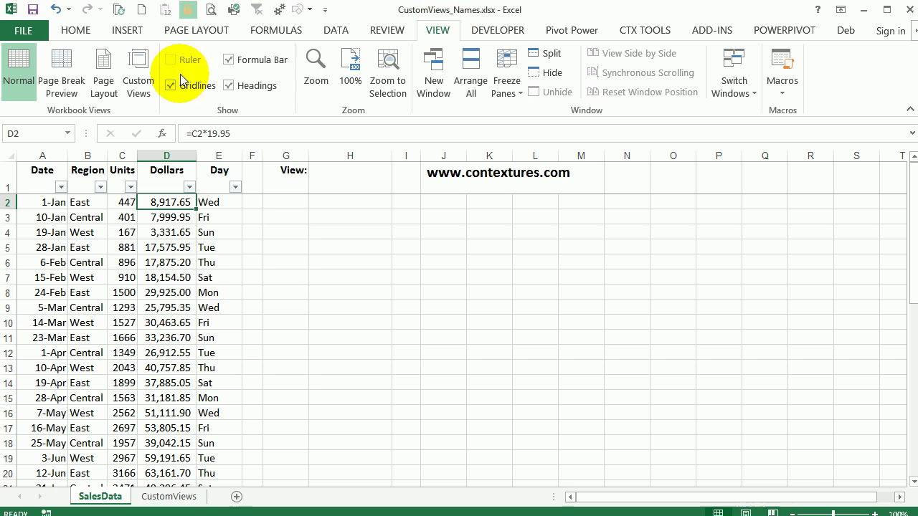
pyautogui.click(150, 66)
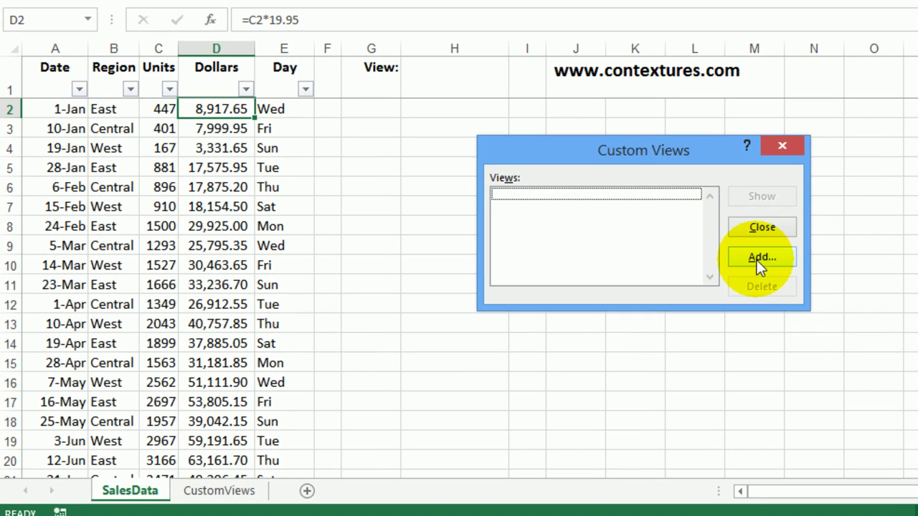
pyautogui.click(758, 260)
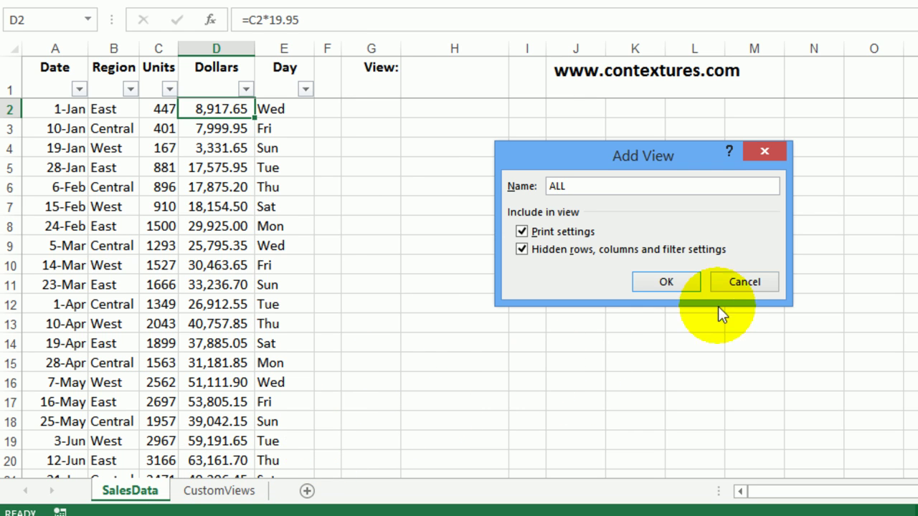
pyautogui.click(682, 283)
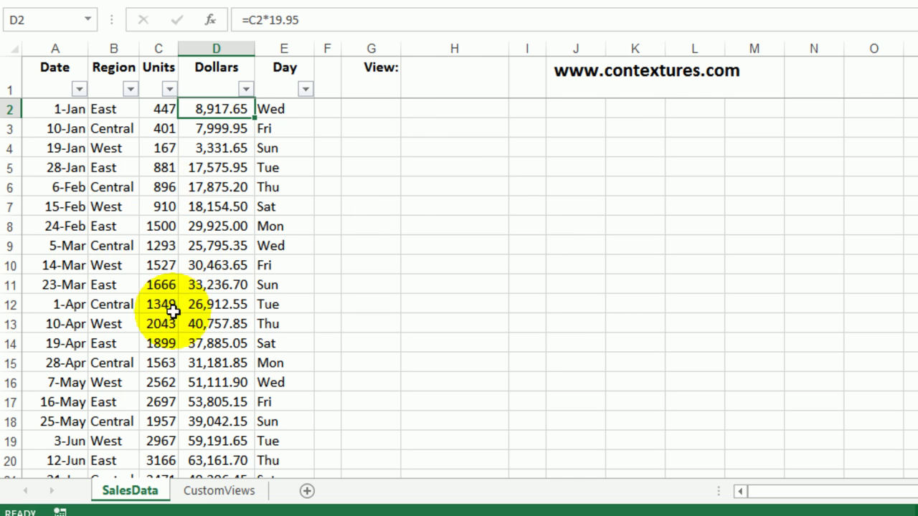
pyautogui.click(234, 492)
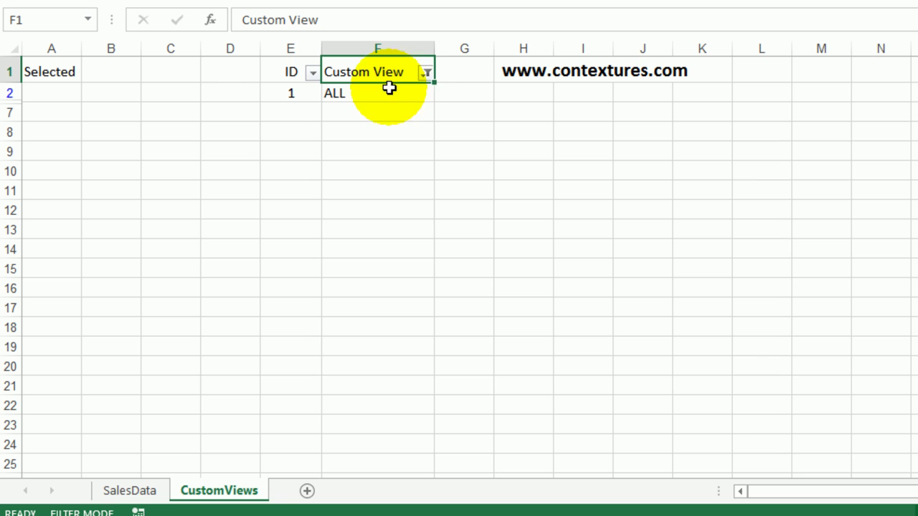
# Step: Clear the Custom View filter and refilter the CustomViews table to only the East row
pyautogui.click(428, 73)
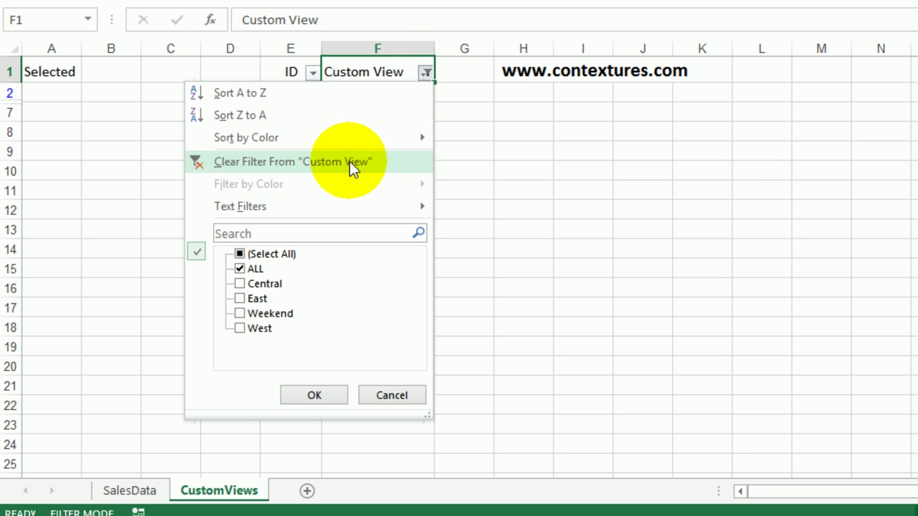
pyautogui.click(349, 161)
pyautogui.click(387, 111)
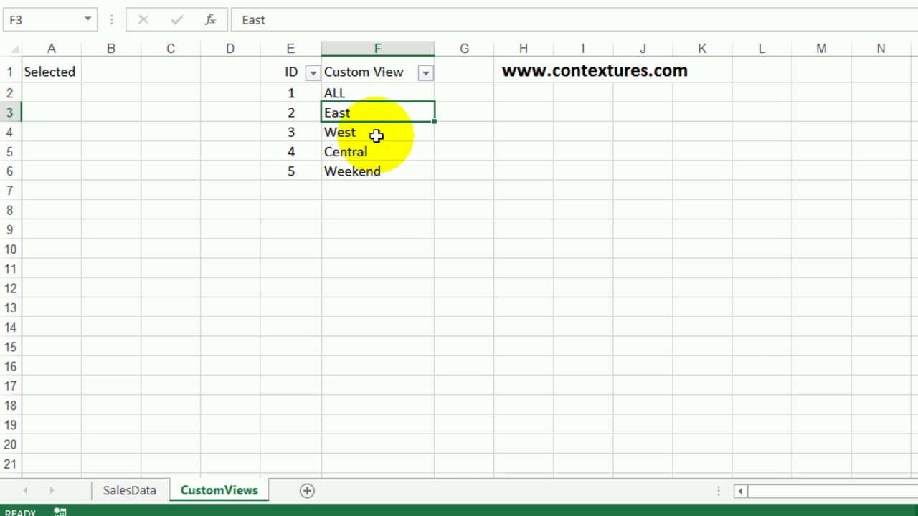
pyautogui.click(426, 74)
pyautogui.click(238, 254)
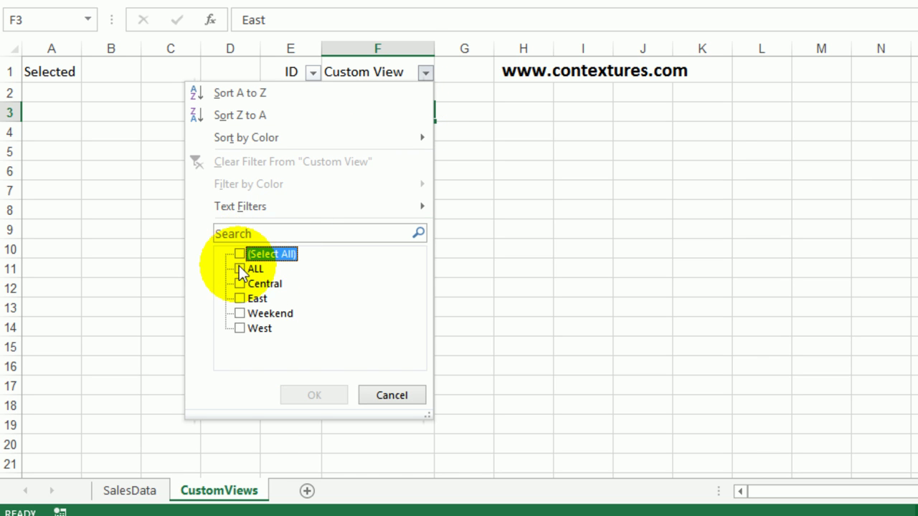
pyautogui.click(240, 298)
pyautogui.click(308, 395)
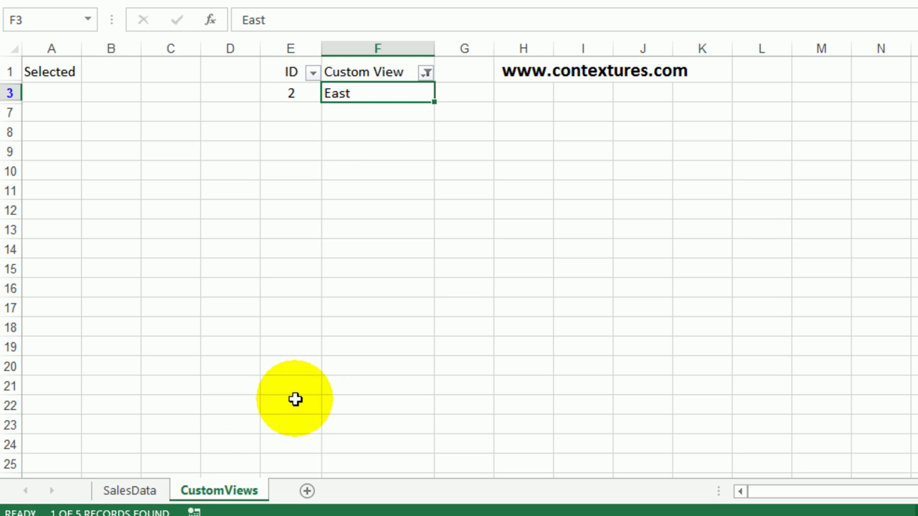
# Step: Filter SalesData's Region column to East and autofit column D to show full Dollars values
pyautogui.click(134, 493)
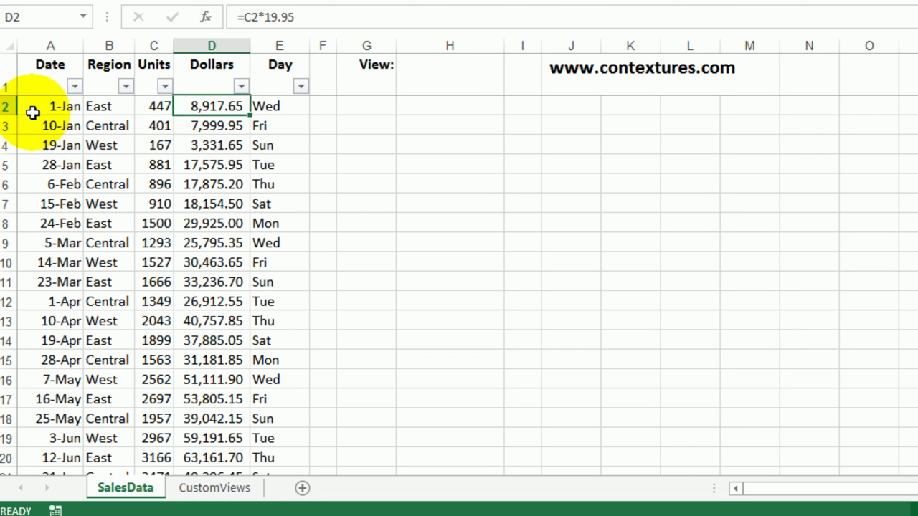
pyautogui.click(127, 87)
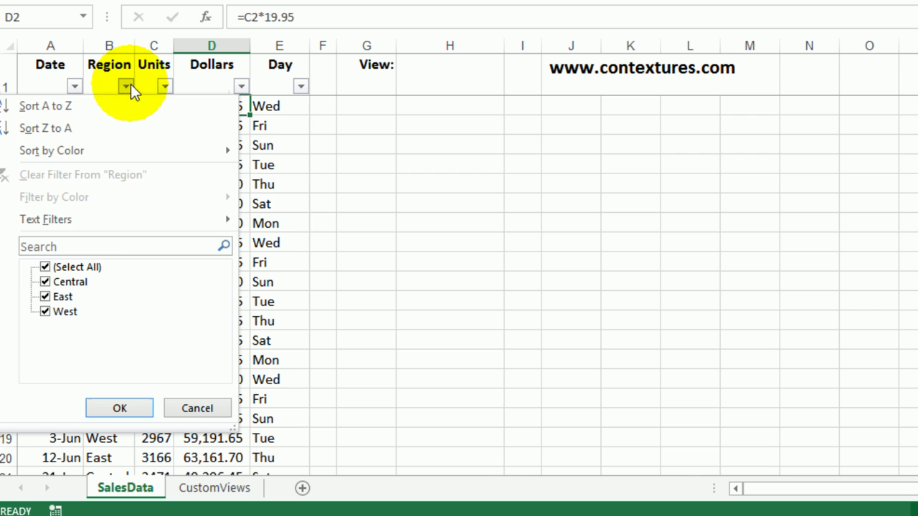
pyautogui.click(47, 266)
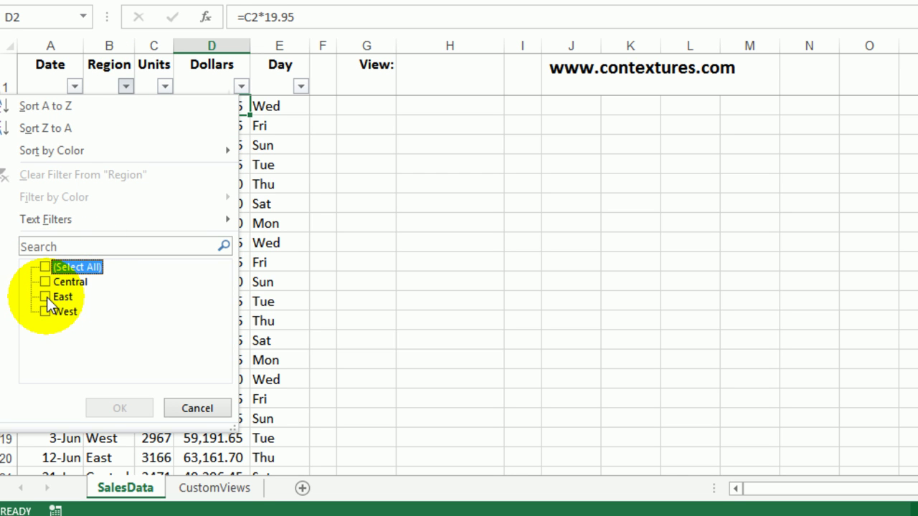
pyautogui.click(46, 297)
pyautogui.click(119, 408)
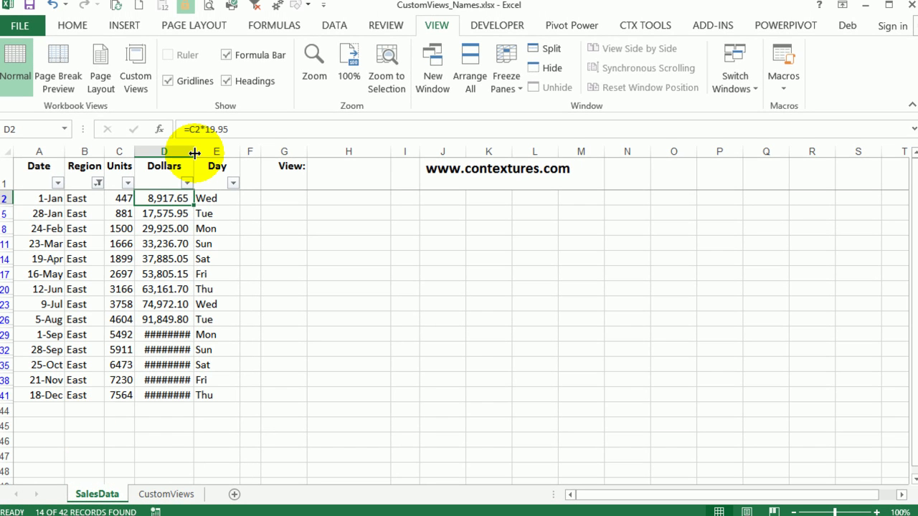
pyautogui.doubleClick(195, 153)
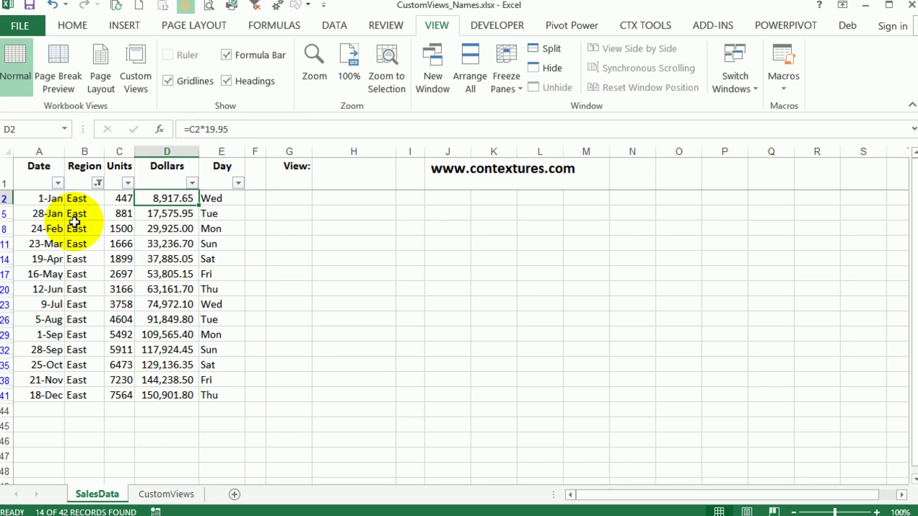
# Step: Save the filtered SalesData layout as a new custom view named East
pyautogui.moveTo(96, 191)
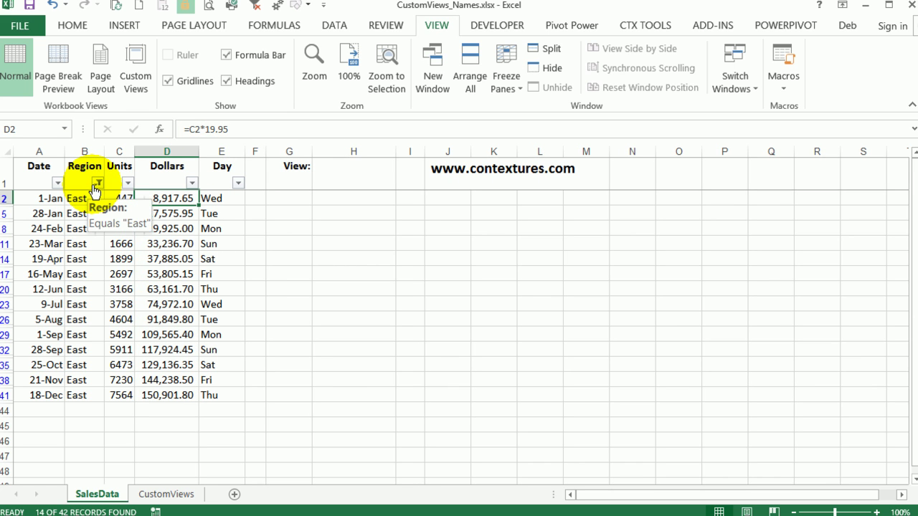
pyautogui.click(137, 66)
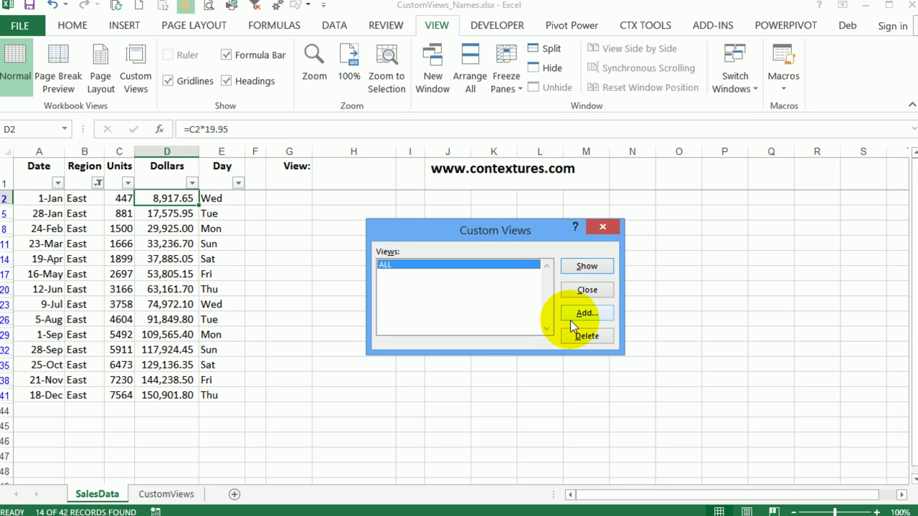
pyautogui.click(577, 313)
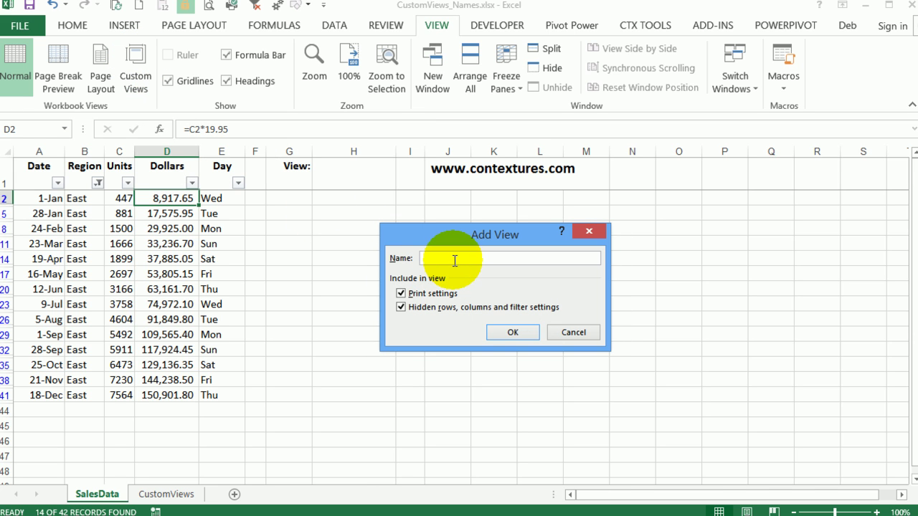
pyautogui.write('East')
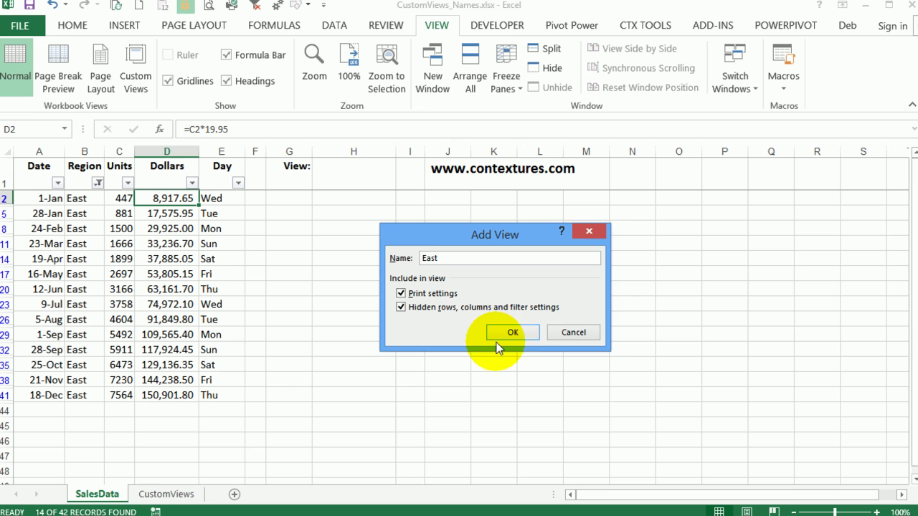
pyautogui.click(514, 333)
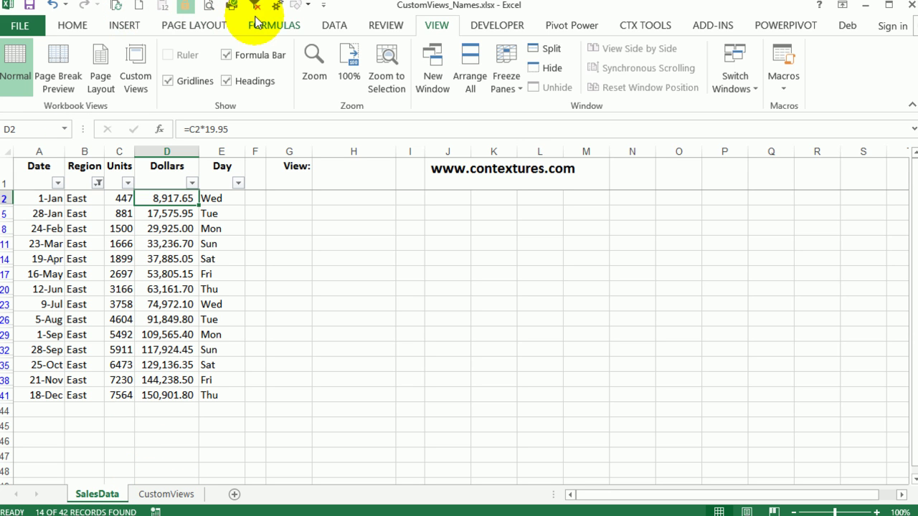
# Step: Apply the ALL custom view and glance at the CustomViews sheet before returning to SalesData
pyautogui.click(136, 85)
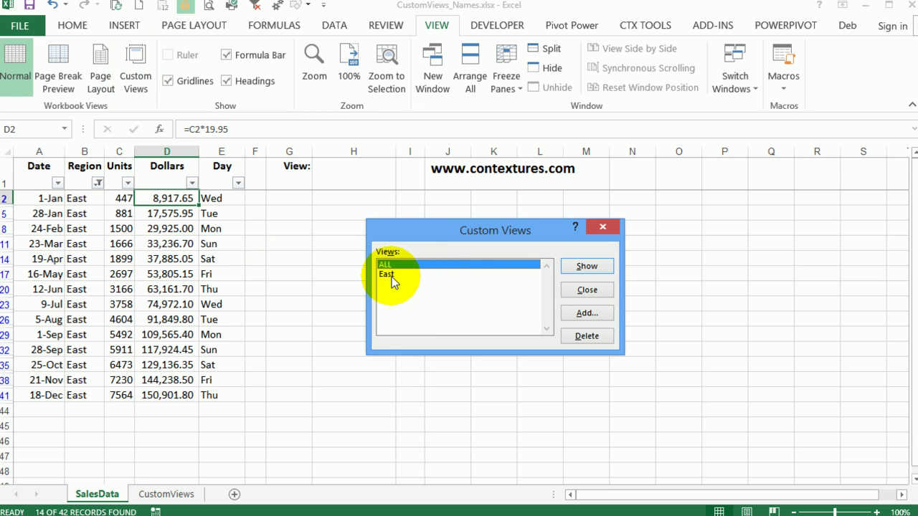
pyautogui.click(588, 267)
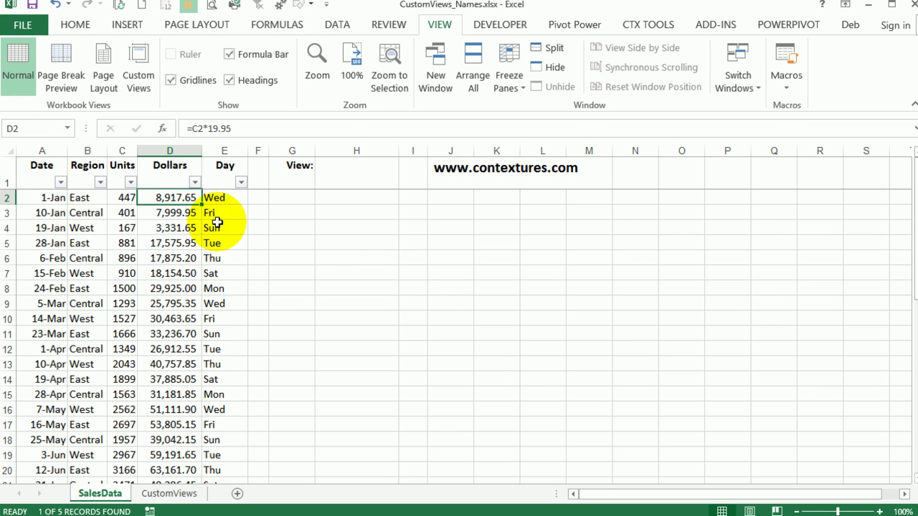
pyautogui.click(176, 498)
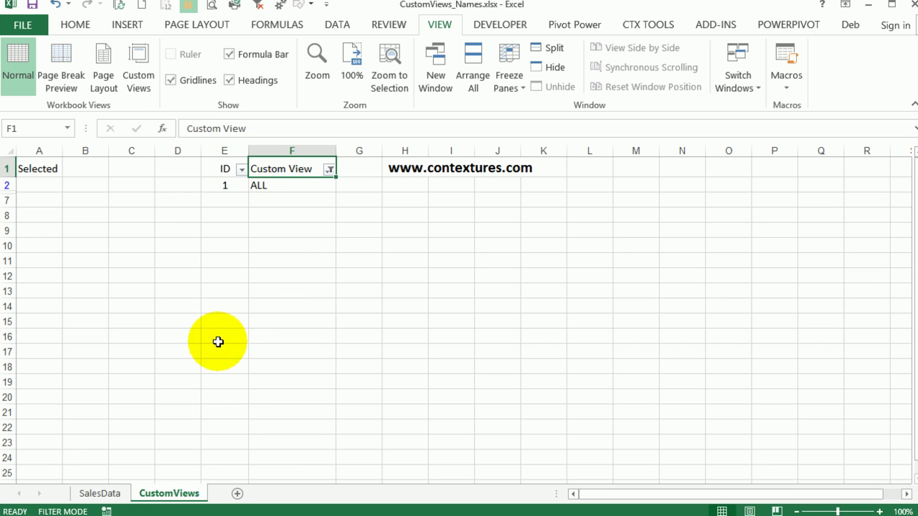
pyautogui.click(108, 495)
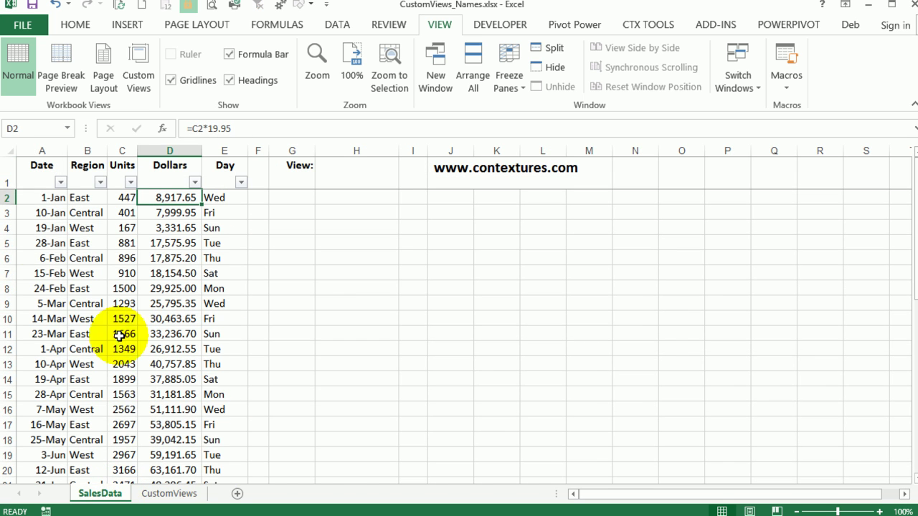
# Step: Apply the East custom view, confirming CustomViews shows East, then return to SalesData
pyautogui.click(138, 79)
pyautogui.click(459, 274)
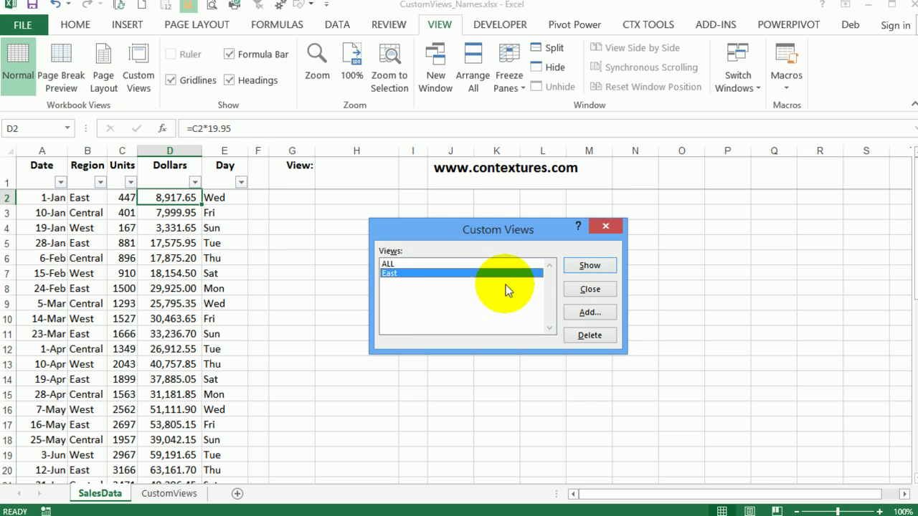
pyautogui.click(590, 266)
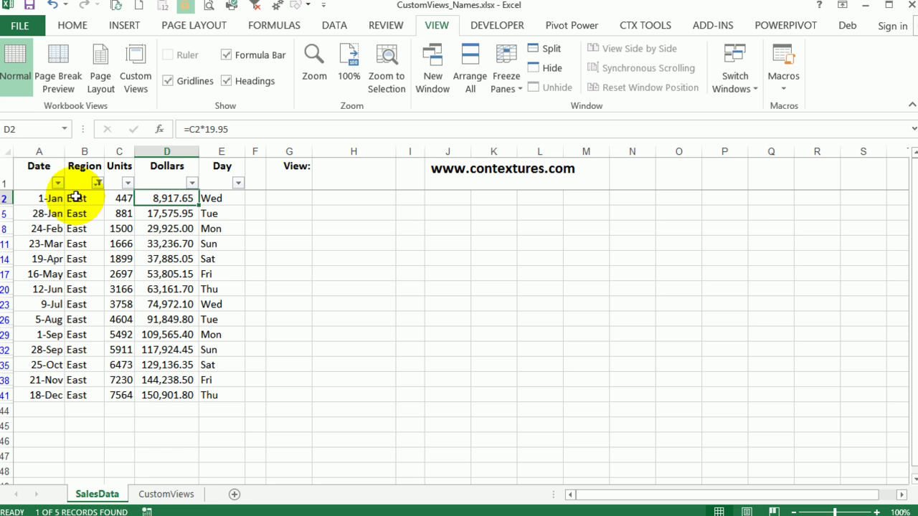
pyautogui.click(184, 494)
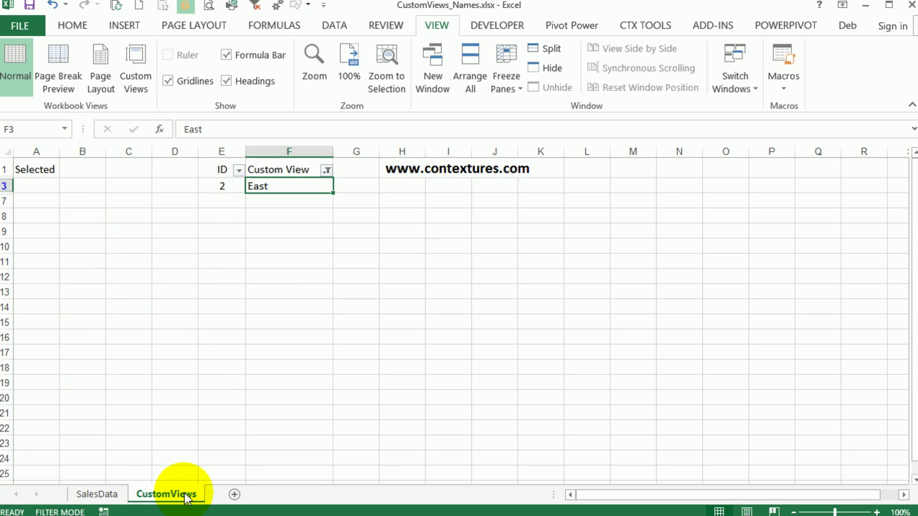
pyautogui.click(109, 492)
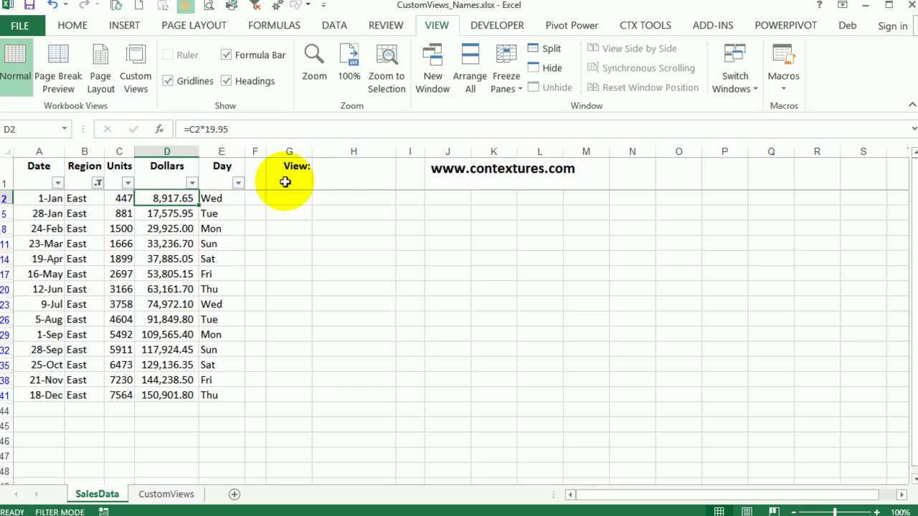
# Step: On the CustomViews sheet, clear the Custom View filter so all five views show
pyautogui.click(334, 175)
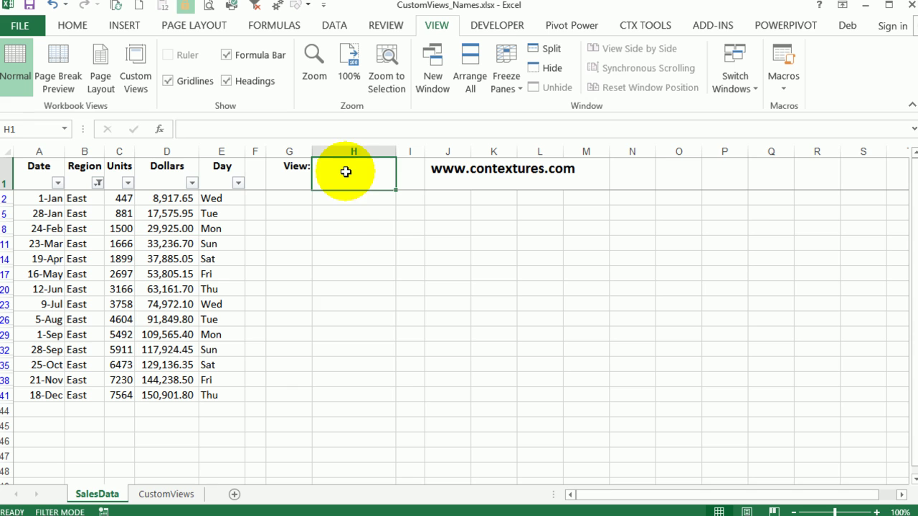
pyautogui.click(177, 498)
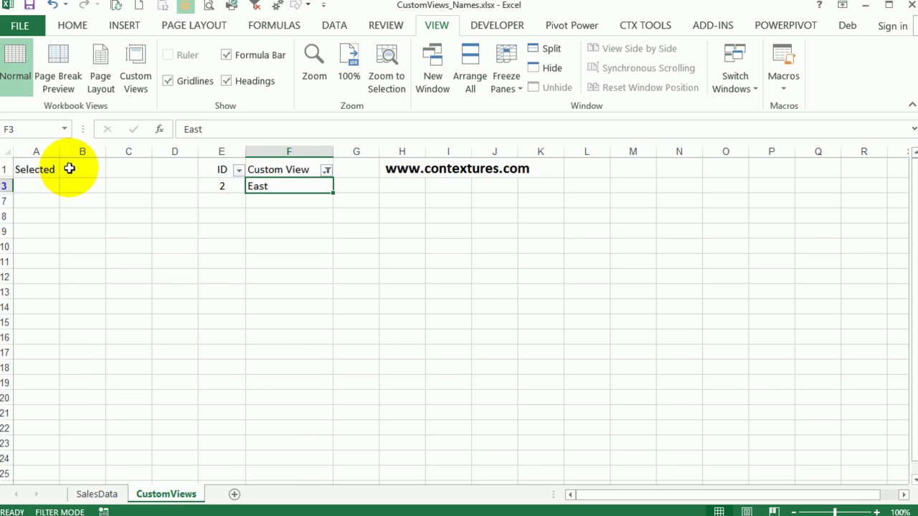
pyautogui.click(76, 171)
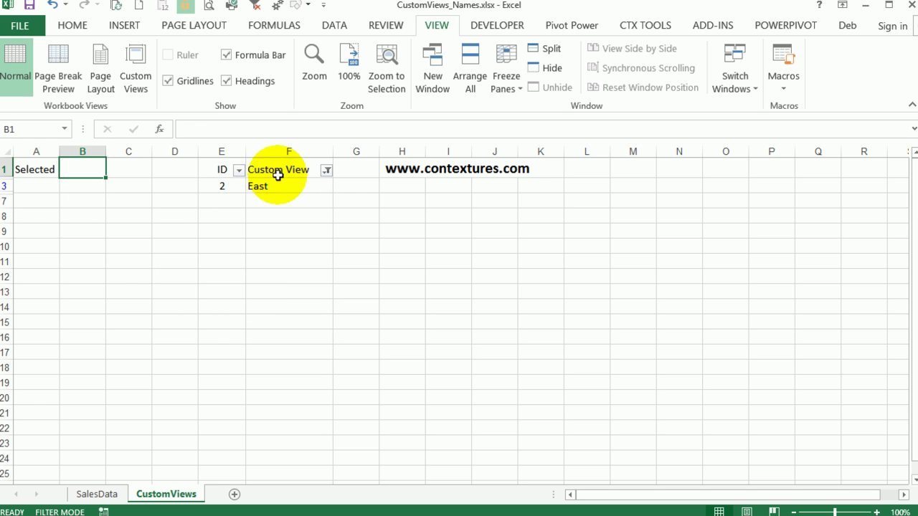
pyautogui.click(329, 168)
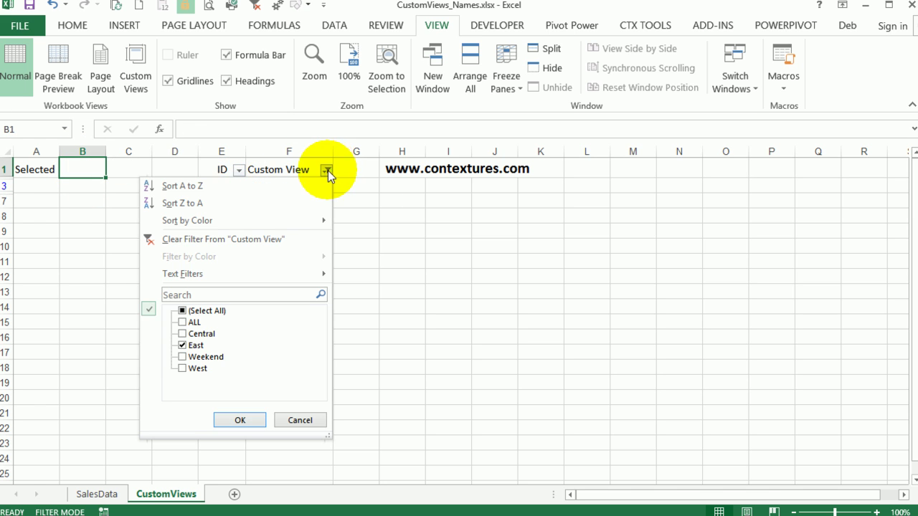
pyautogui.click(250, 240)
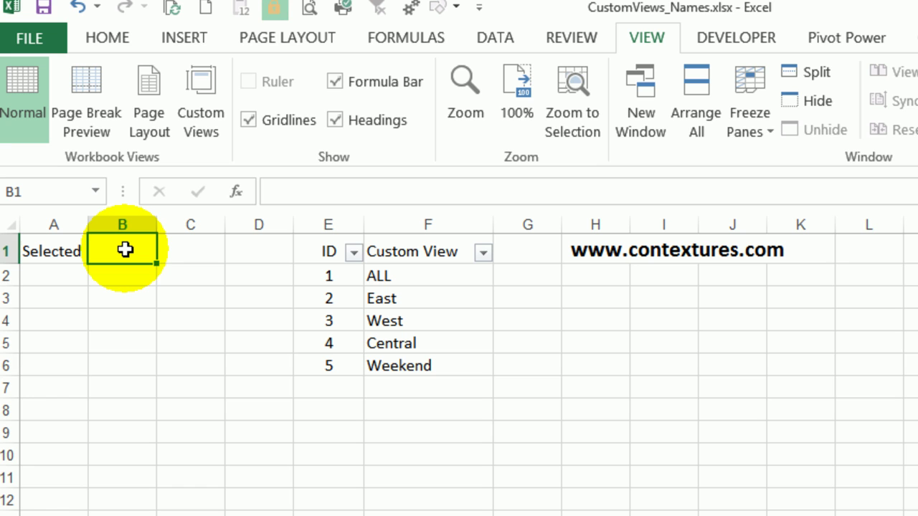
# Step: Enter =SUBTOTAL(4,$E$2:$E$6) in B1, returning the highest visible ID, 5
pyautogui.write('=')
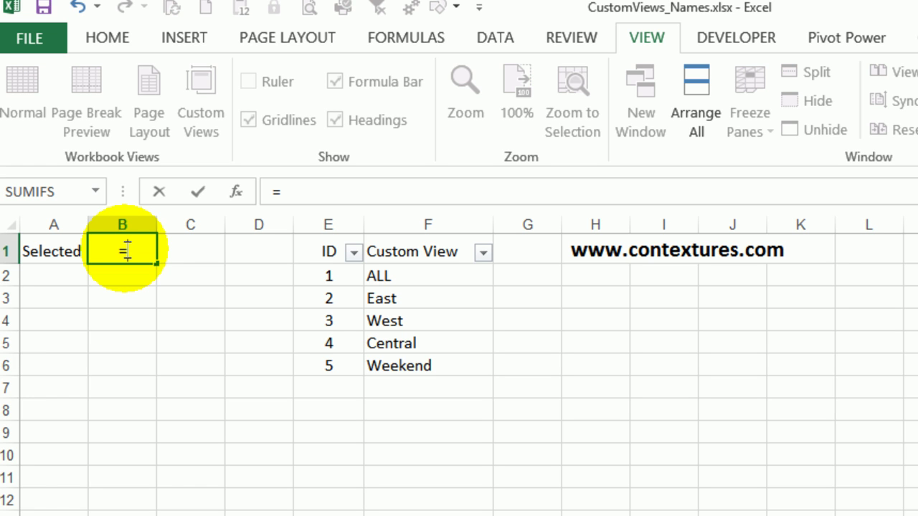
pyautogui.write('sub')
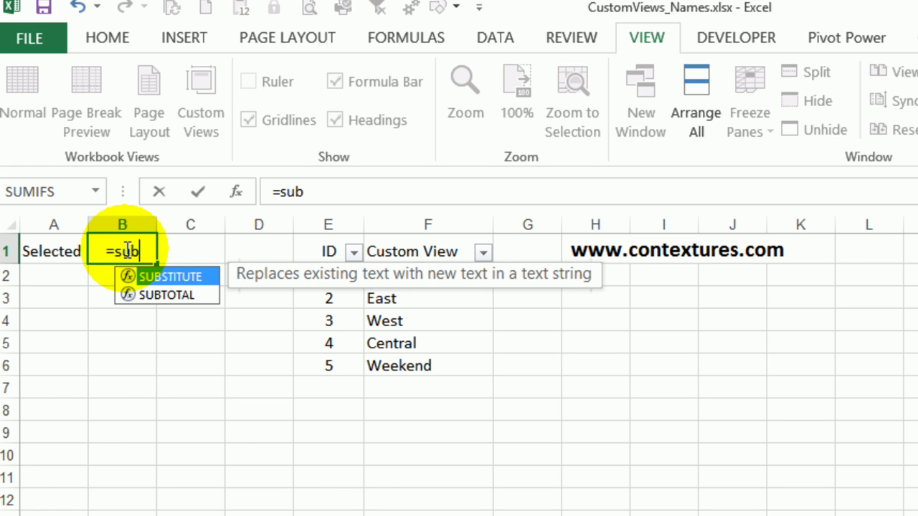
pyautogui.write('total')
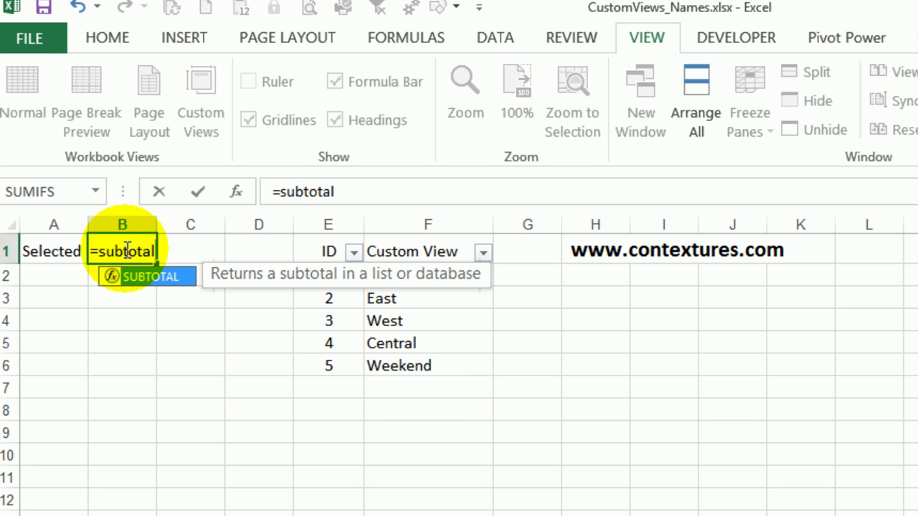
pyautogui.write('(')
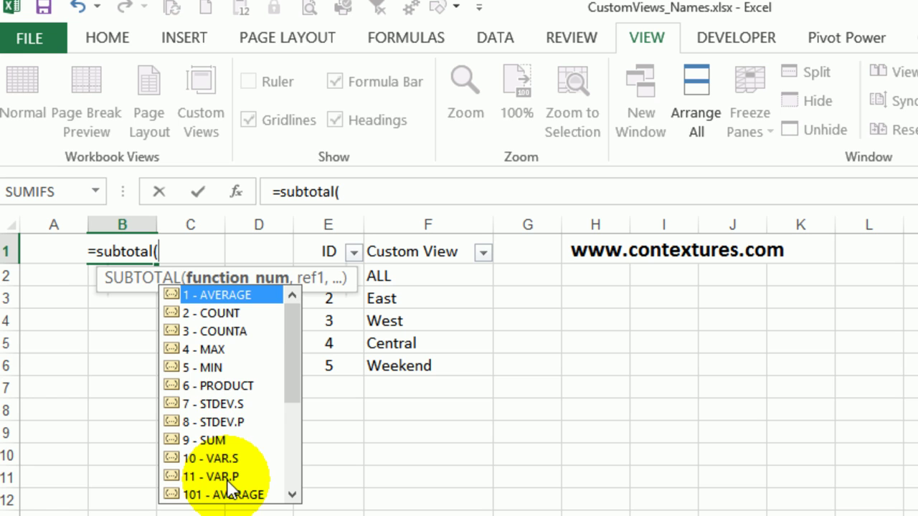
pyautogui.click(214, 350)
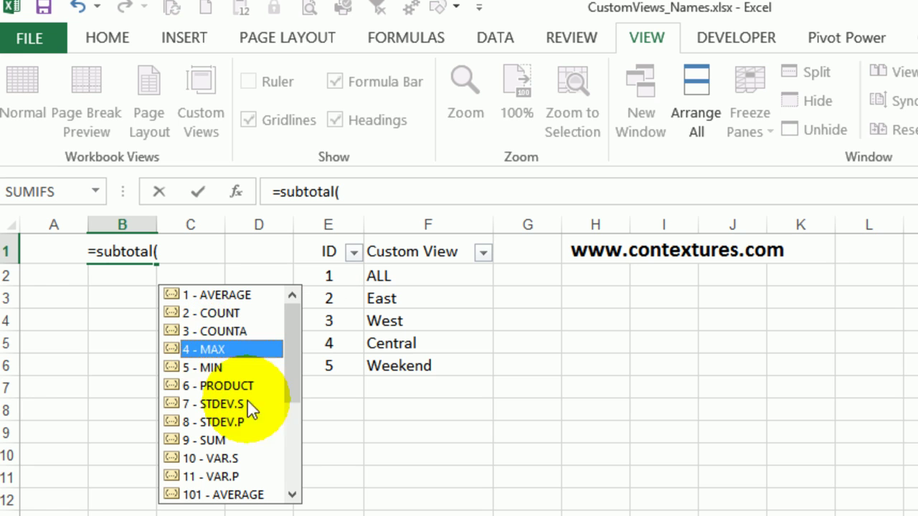
pyautogui.doubleClick(226, 348)
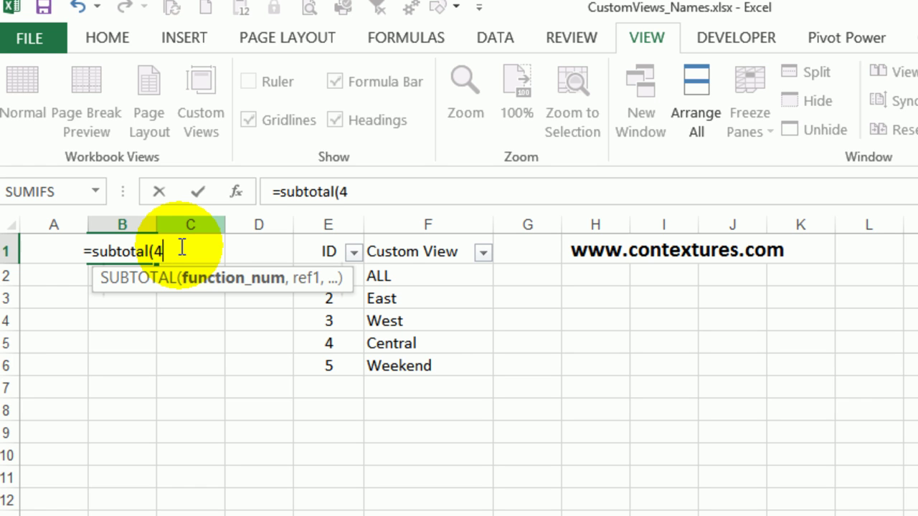
pyautogui.write(',')
pyautogui.moveTo(328, 276); pyautogui.dragTo(329, 366)
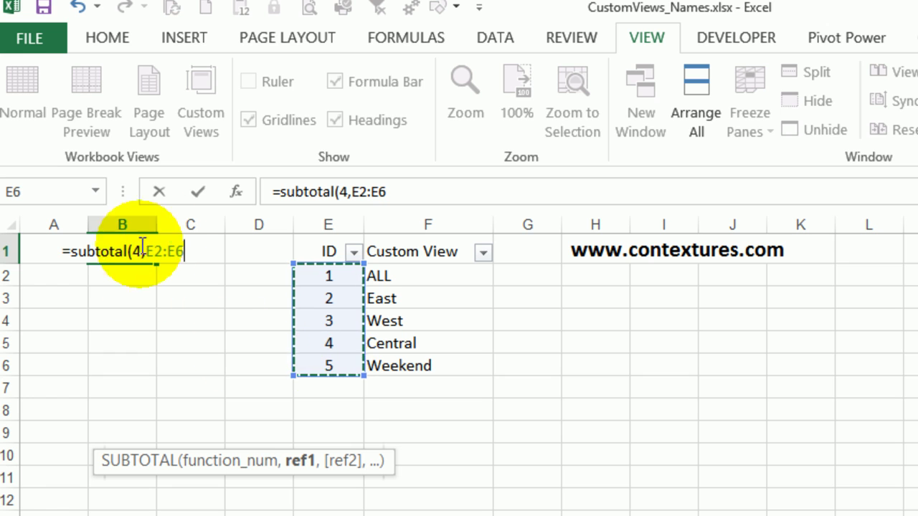
pyautogui.press('F4')
pyautogui.press('F4')
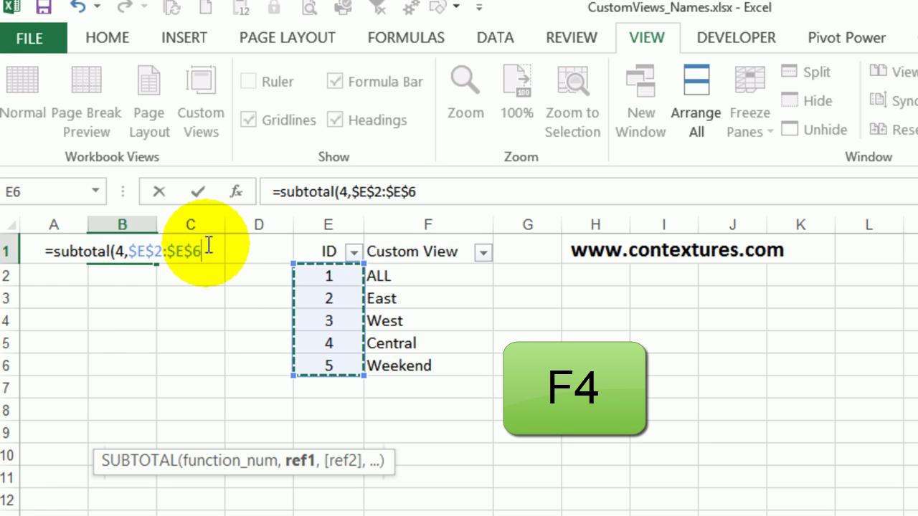
pyautogui.write(')')
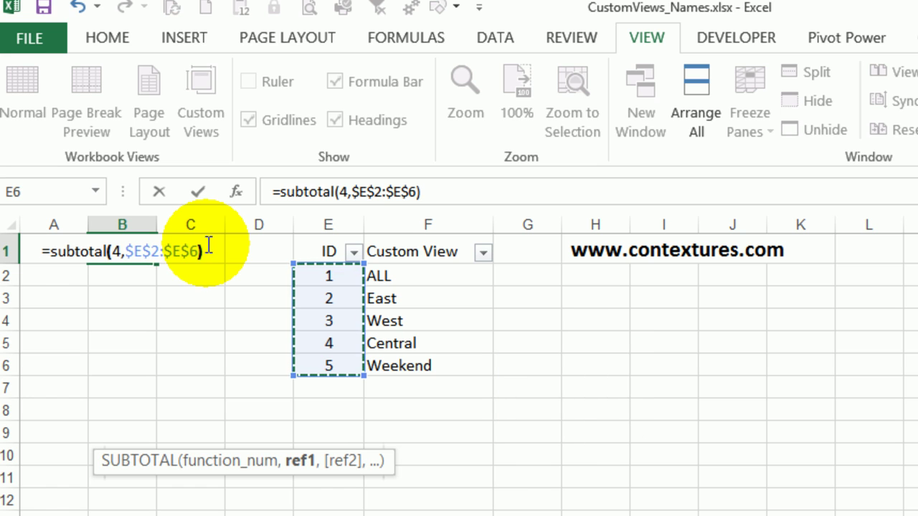
pyautogui.press('Return')
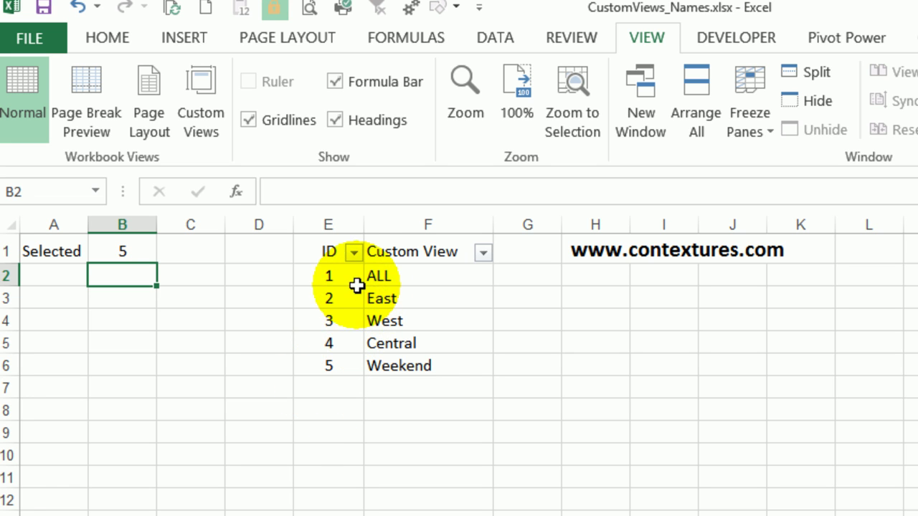
pyautogui.click(484, 252)
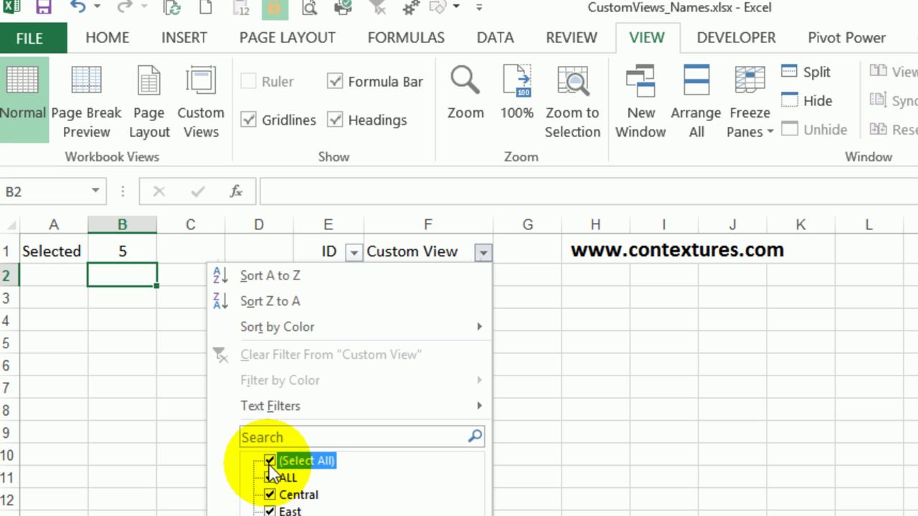
pyautogui.click(405, 513)
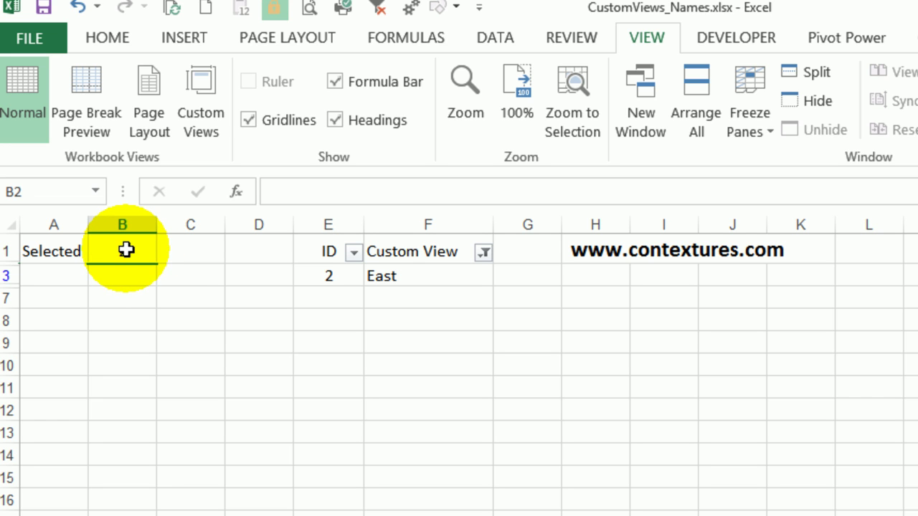
pyautogui.click(178, 250)
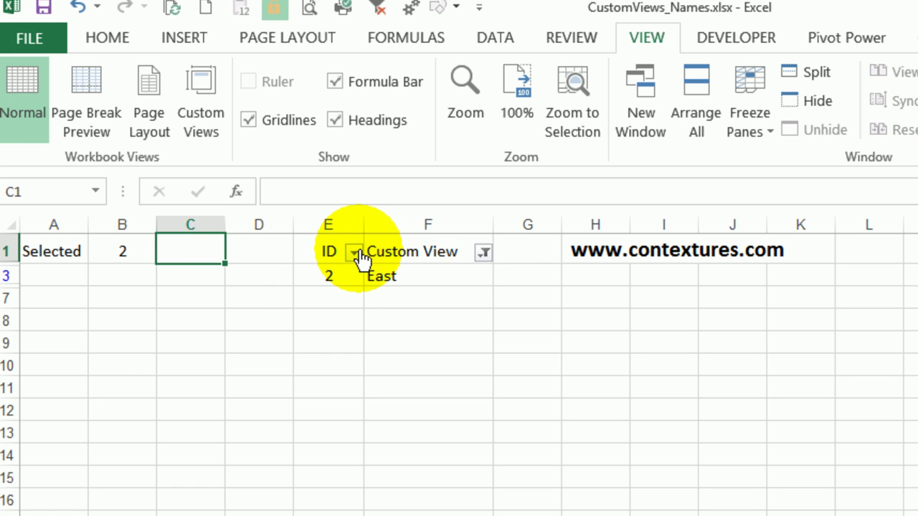
pyautogui.click(484, 252)
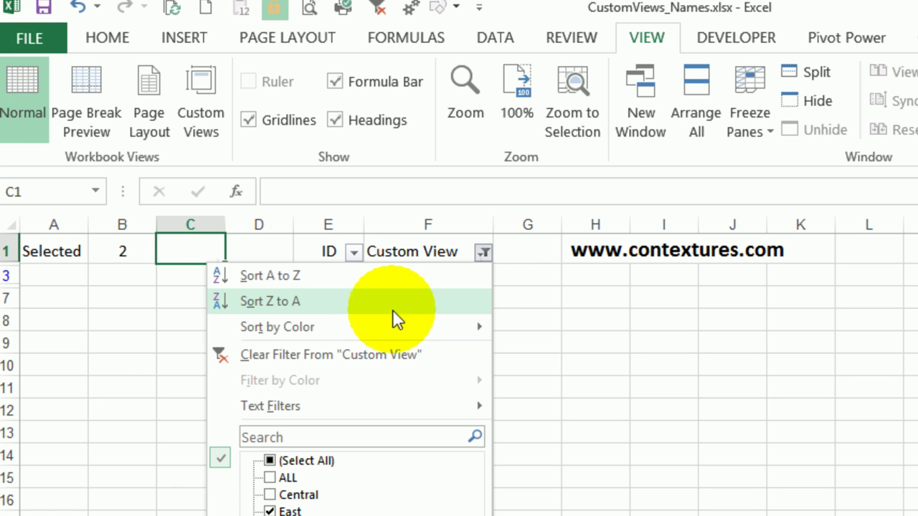
pyautogui.click(360, 354)
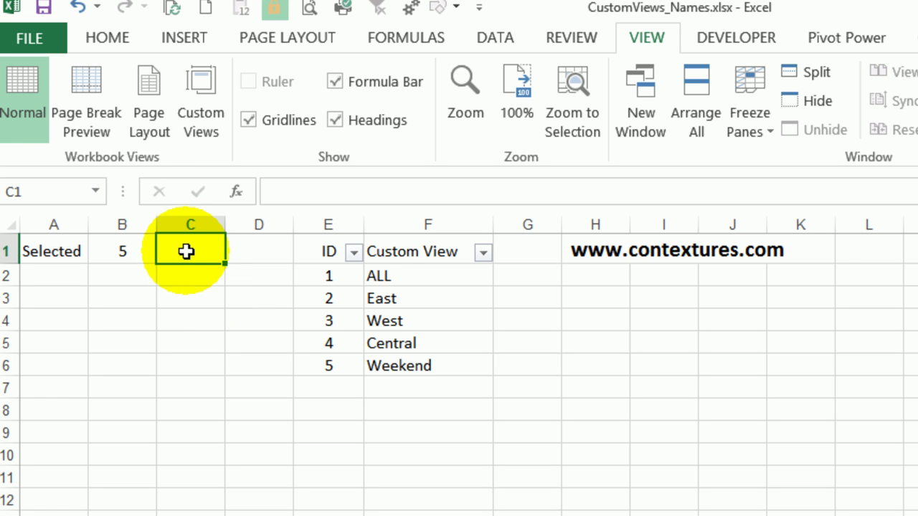
# Step: Start C1's INDEX formula using the absolute view-name range $F$2:$F$6
pyautogui.write('=index(')
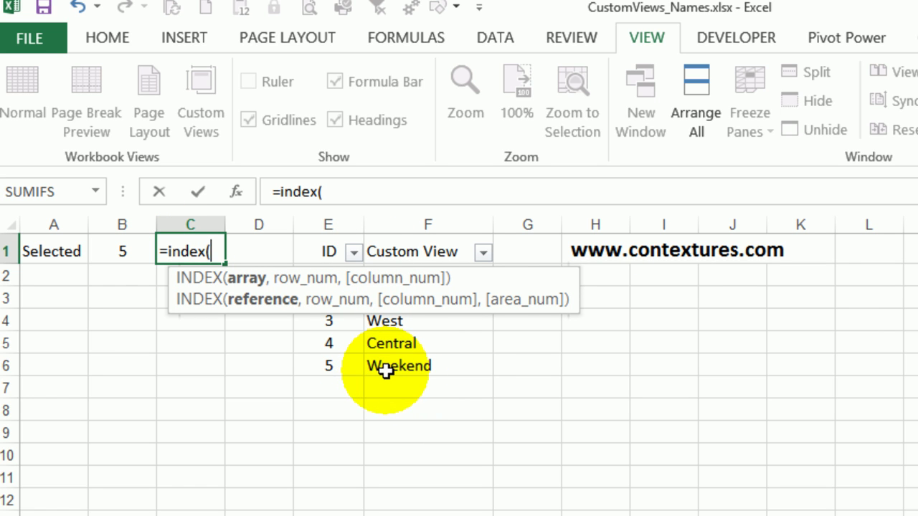
pyautogui.moveTo(383, 367); pyautogui.dragTo(365, 290)
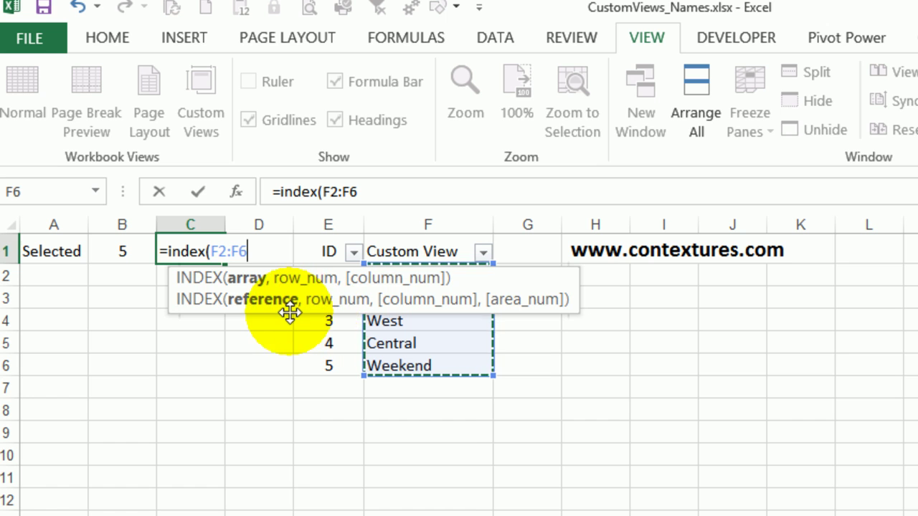
pyautogui.moveTo(290, 312); pyautogui.dragTo(313, 474)
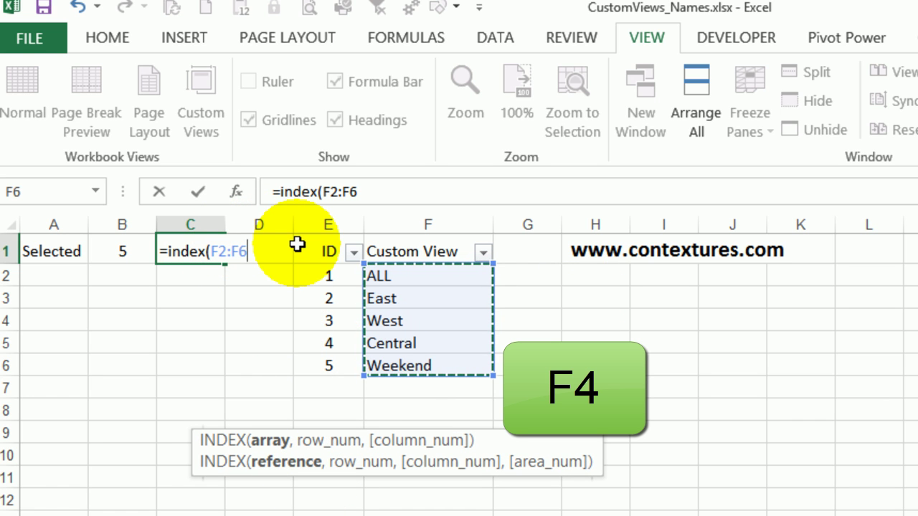
pyautogui.press('F4')
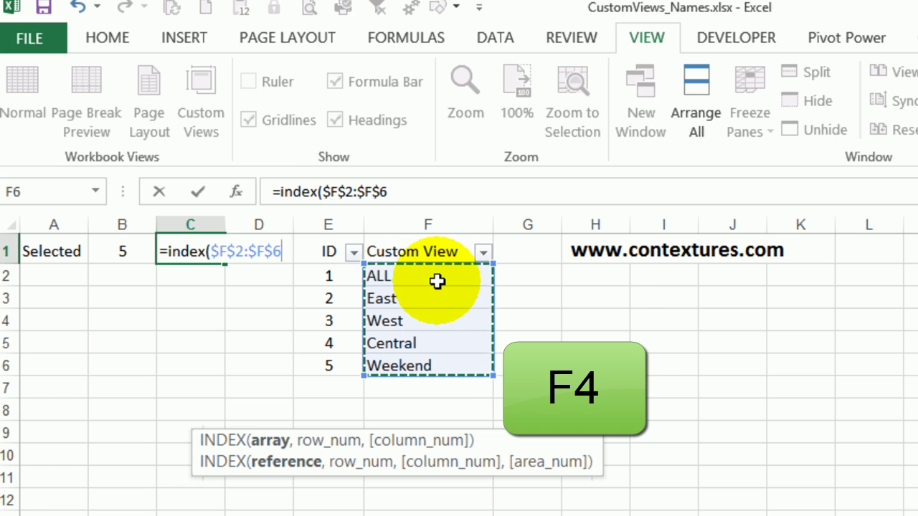
pyautogui.click(414, 194)
pyautogui.write(',')
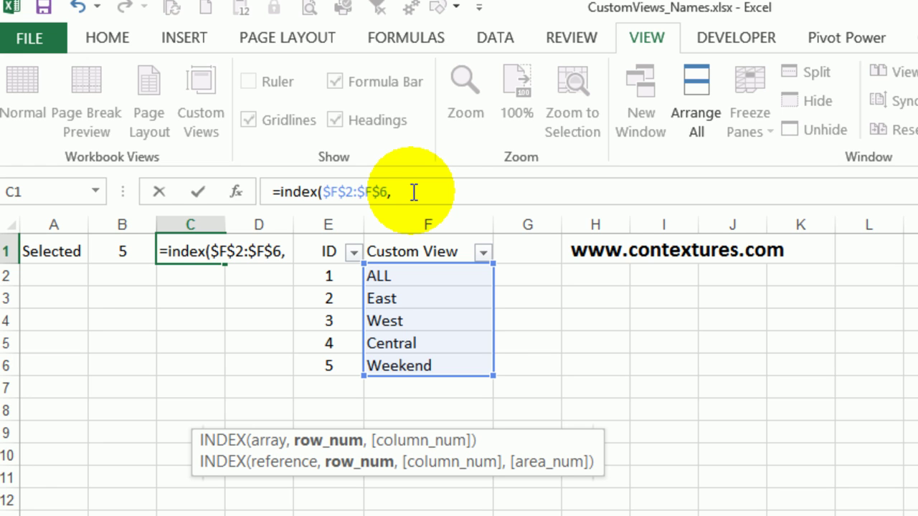
# Step: Finish it with MATCH(B1,$E$2:$E$6,0) so C1 returns Weekend
pyautogui.write('match(')
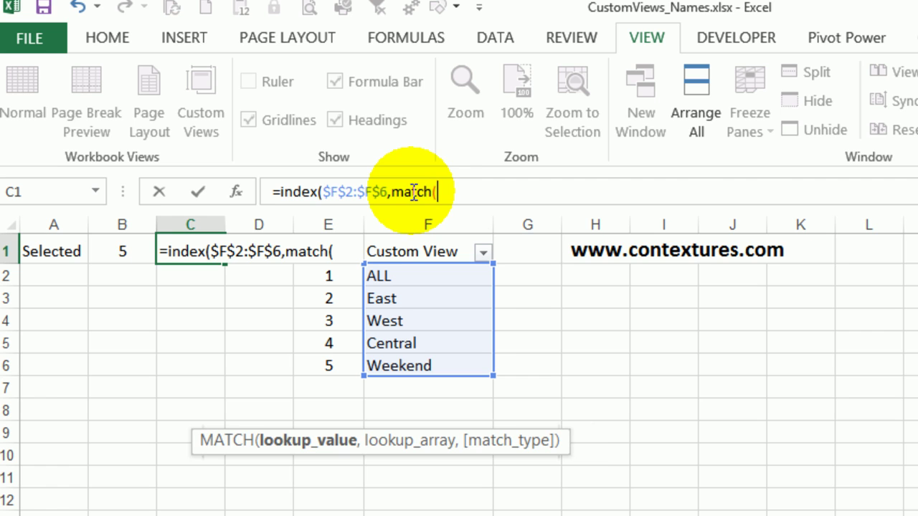
pyautogui.click(121, 248)
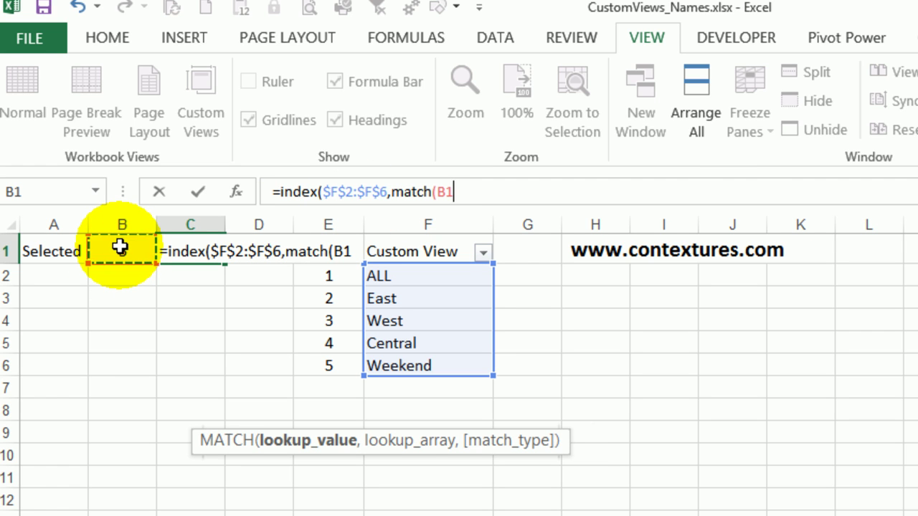
pyautogui.write(',')
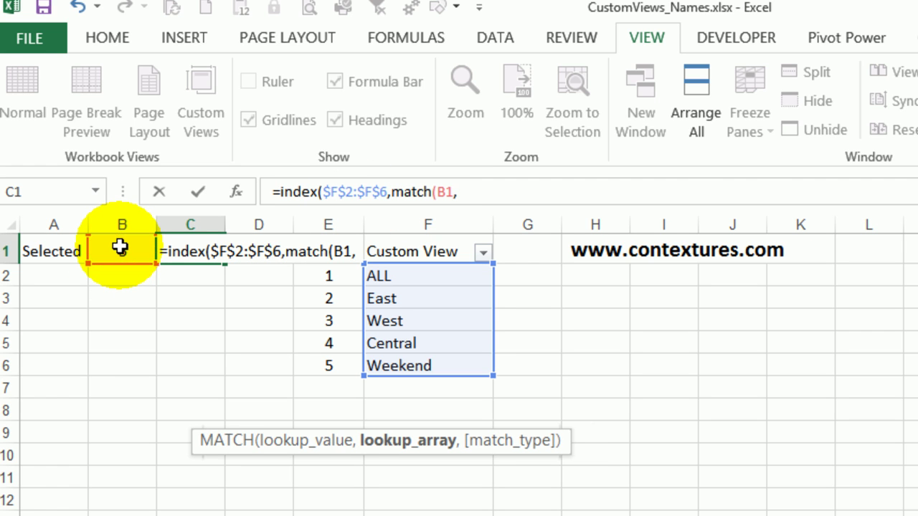
pyautogui.moveTo(330, 277); pyautogui.dragTo(340, 373)
pyautogui.press('F4')
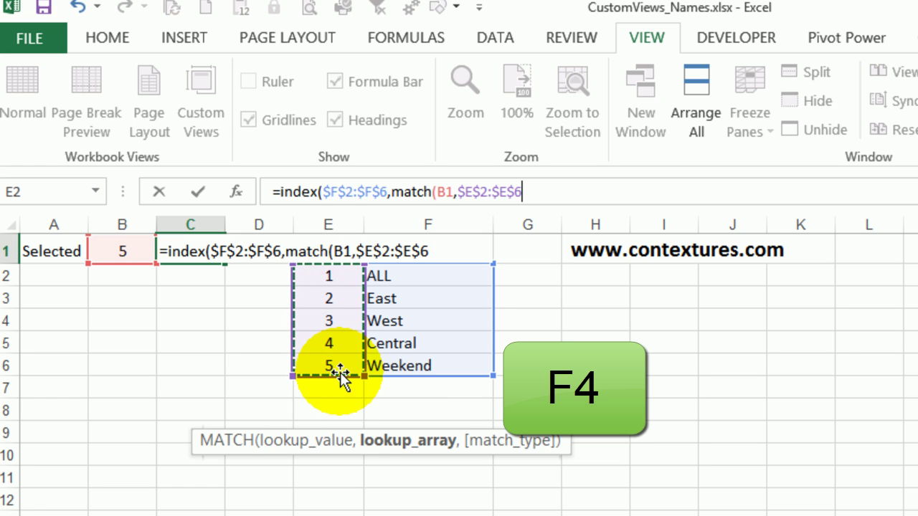
pyautogui.write(',')
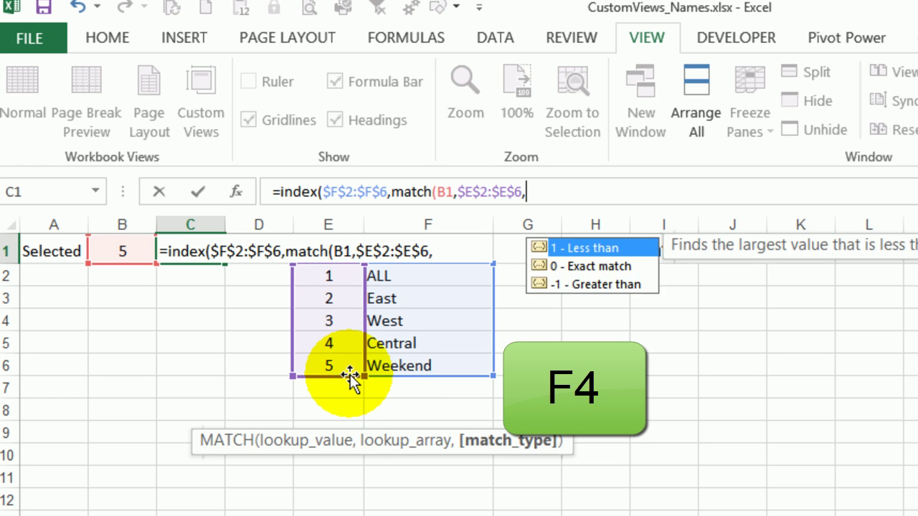
pyautogui.write('0')
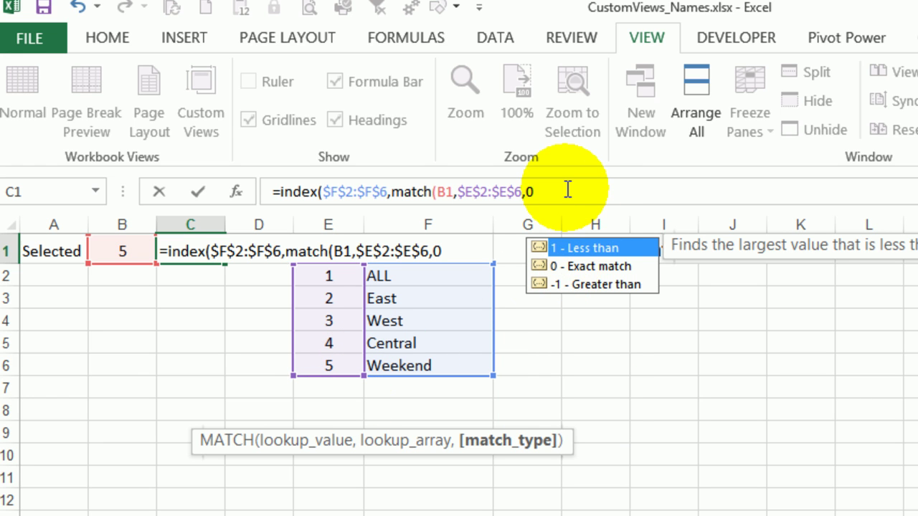
pyautogui.write(')')
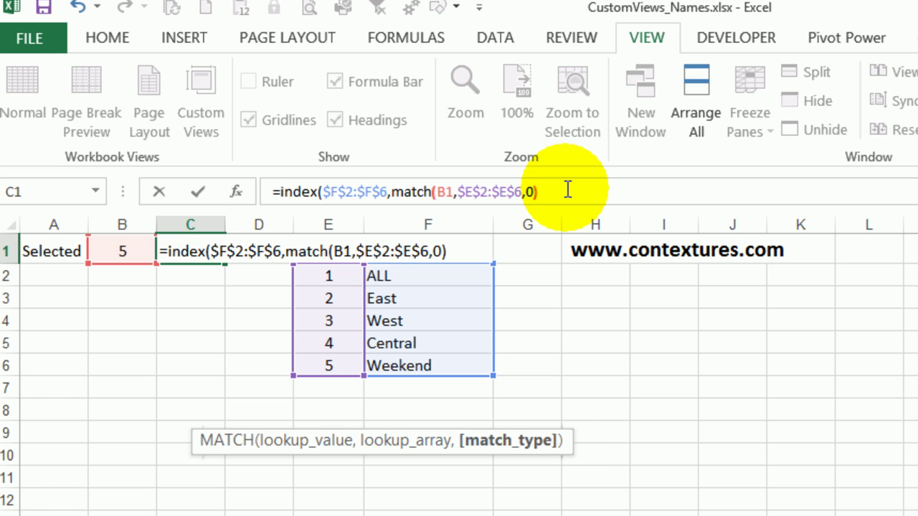
pyautogui.write(')')
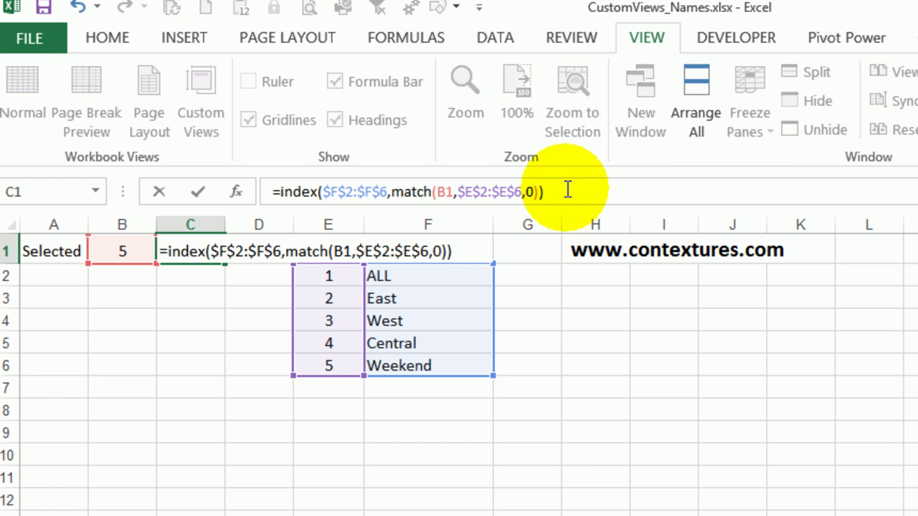
pyautogui.press('Return')
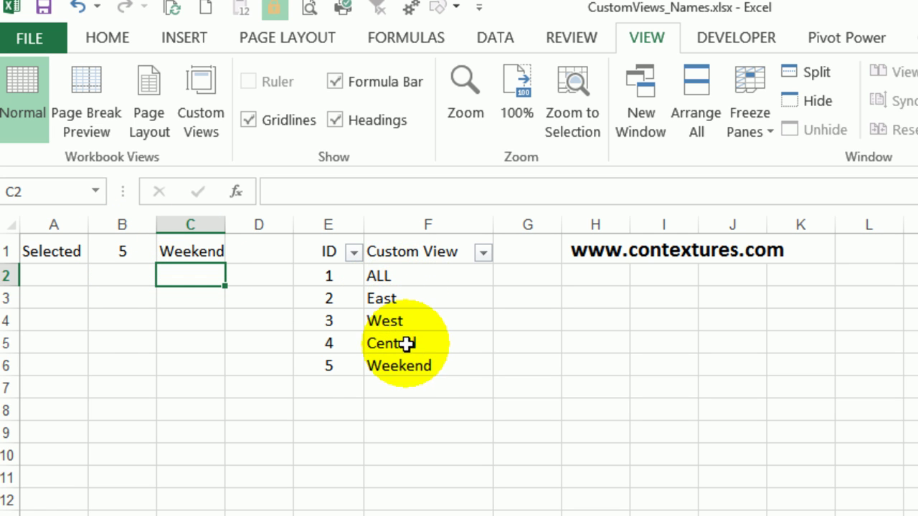
# Step: Link SalesData cell H1 to =CustomViews!C1 so it displays Weekend
pyautogui.click(201, 249)
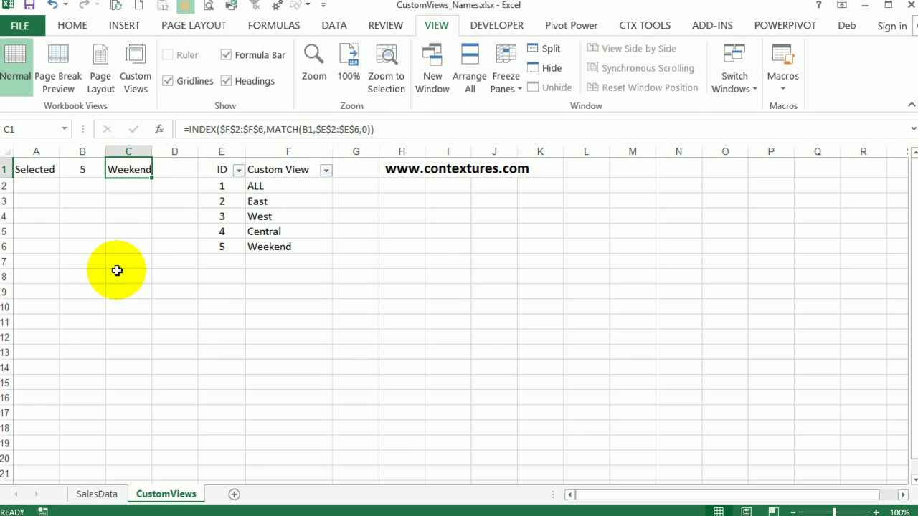
pyautogui.click(99, 494)
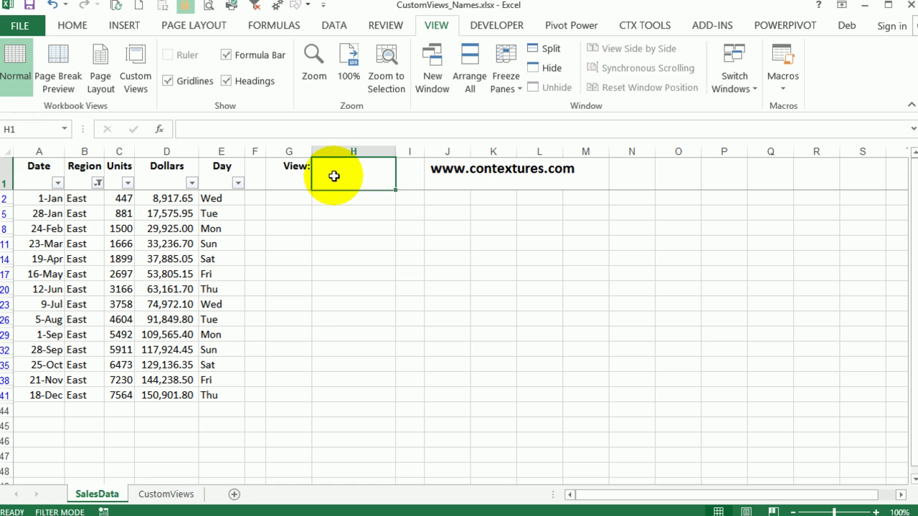
pyautogui.write('=')
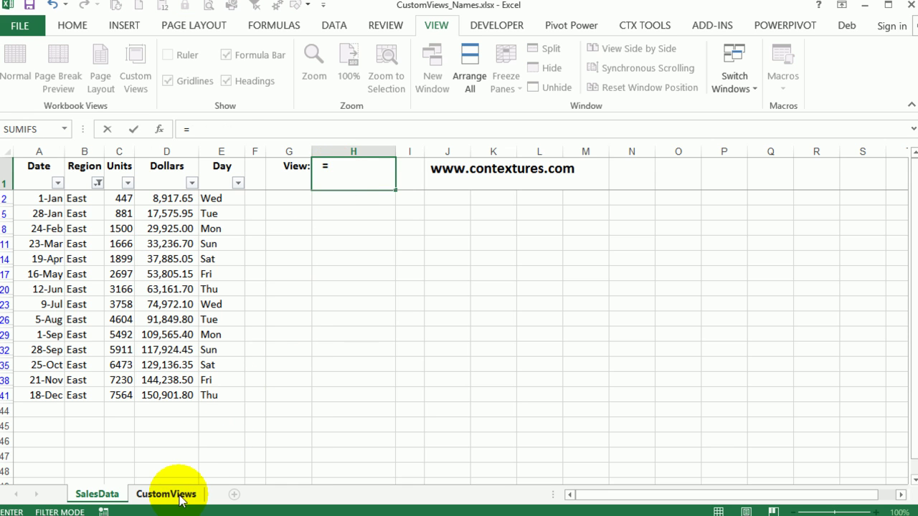
pyautogui.click(178, 496)
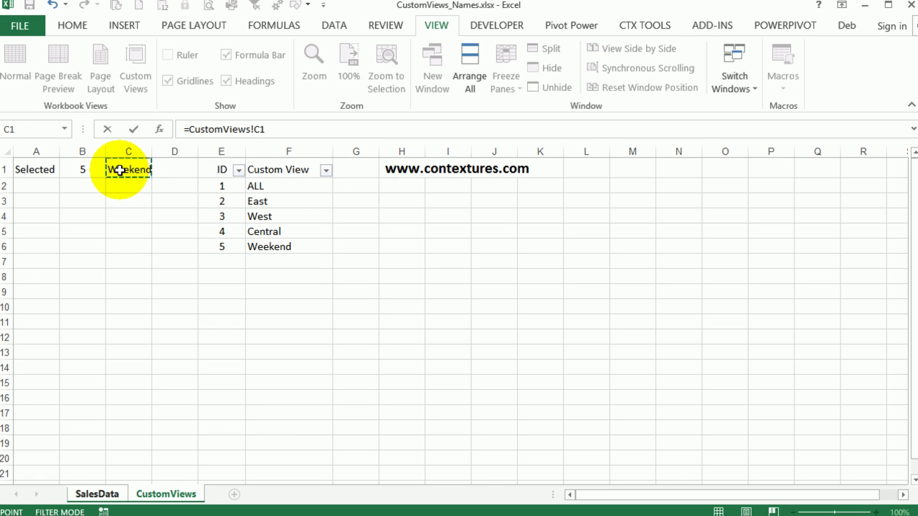
pyautogui.press('Return')
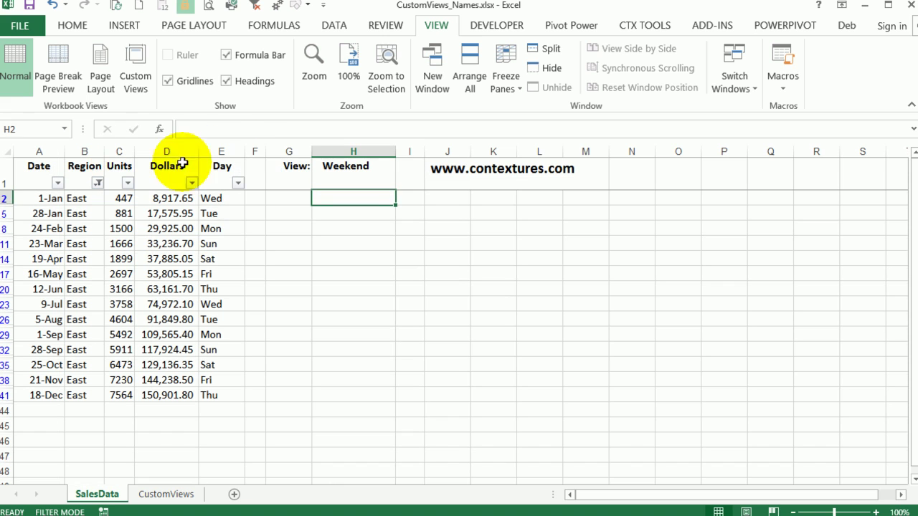
# Step: Apply the East custom view to SalesData
pyautogui.click(138, 74)
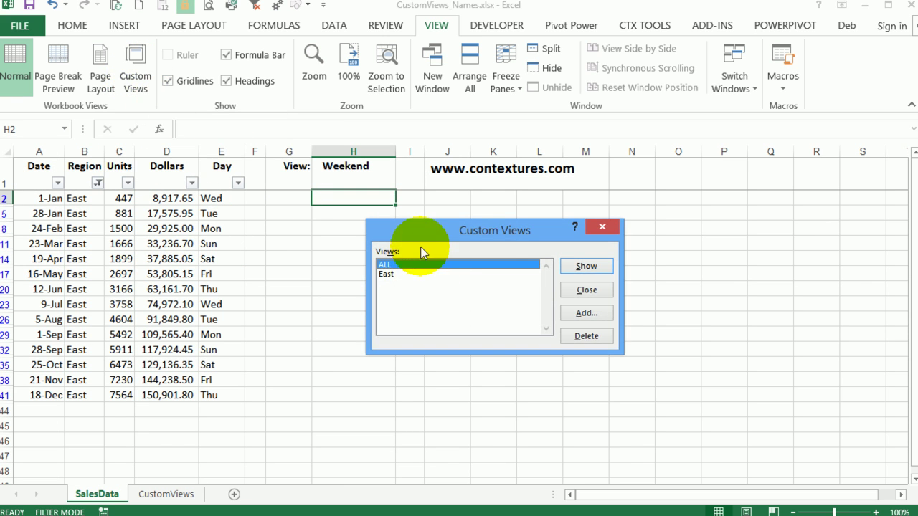
pyautogui.click(398, 274)
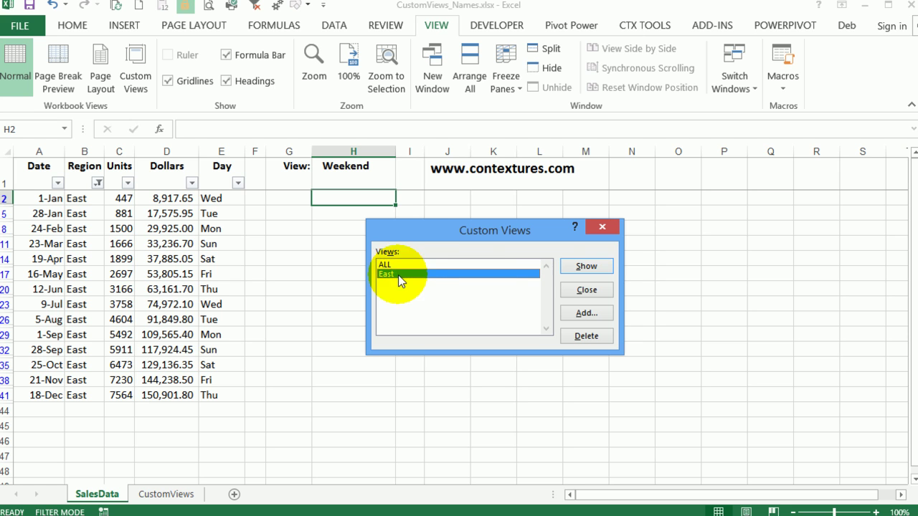
pyautogui.click(596, 262)
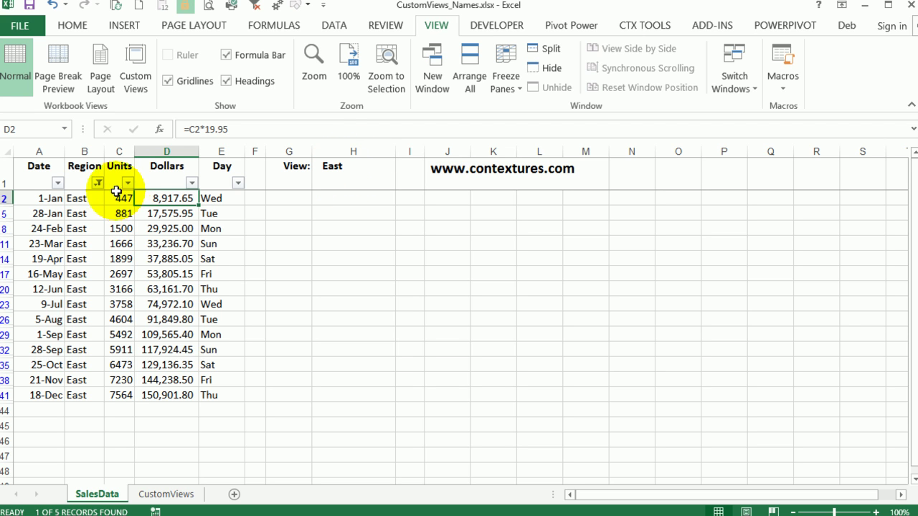
# Step: Apply the ALL custom view, check H1 reads ALL, and glance at CustomViews before returning
pyautogui.click(135, 70)
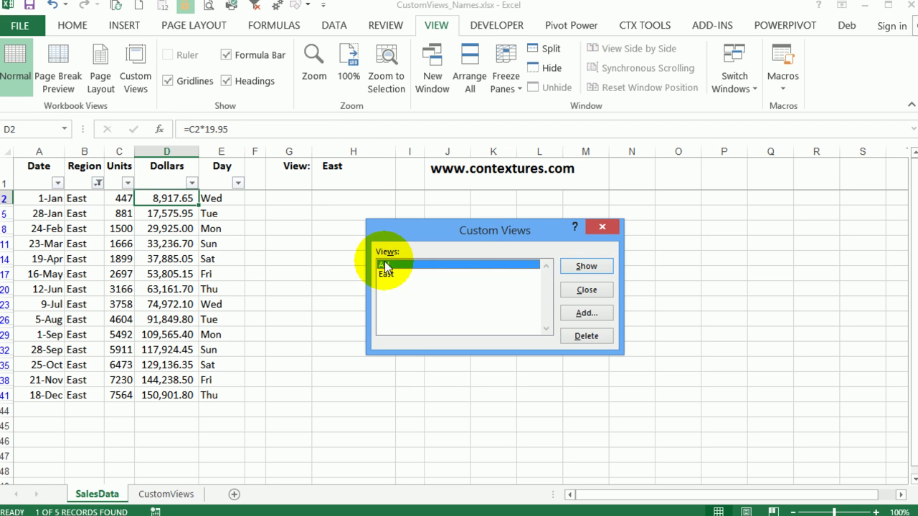
pyautogui.click(596, 263)
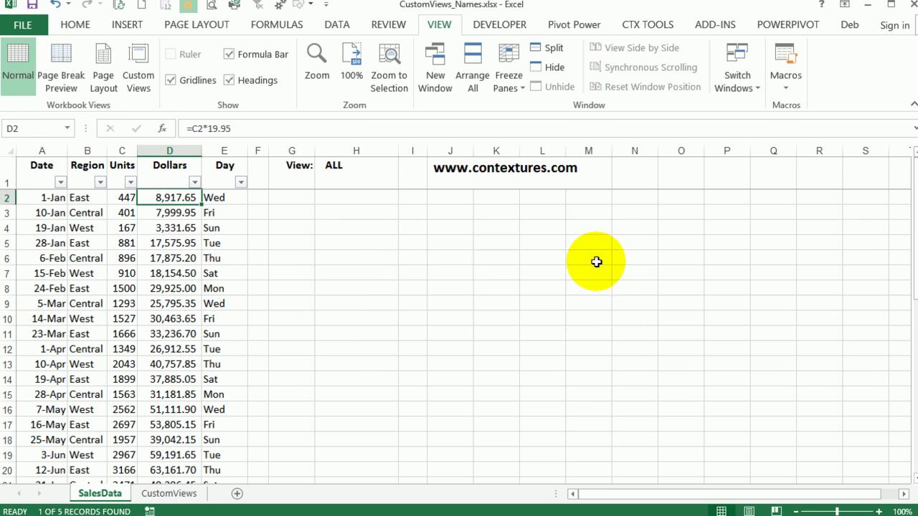
pyautogui.click(354, 180)
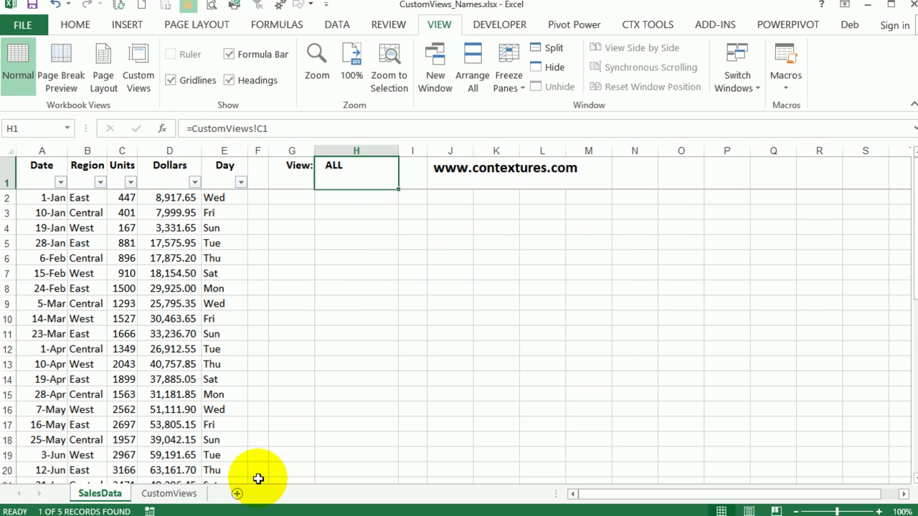
pyautogui.click(169, 494)
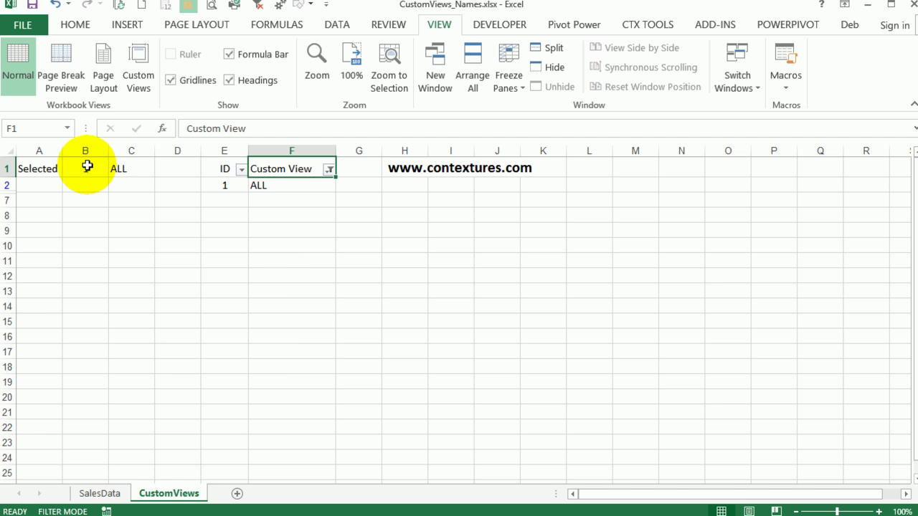
pyautogui.click(99, 493)
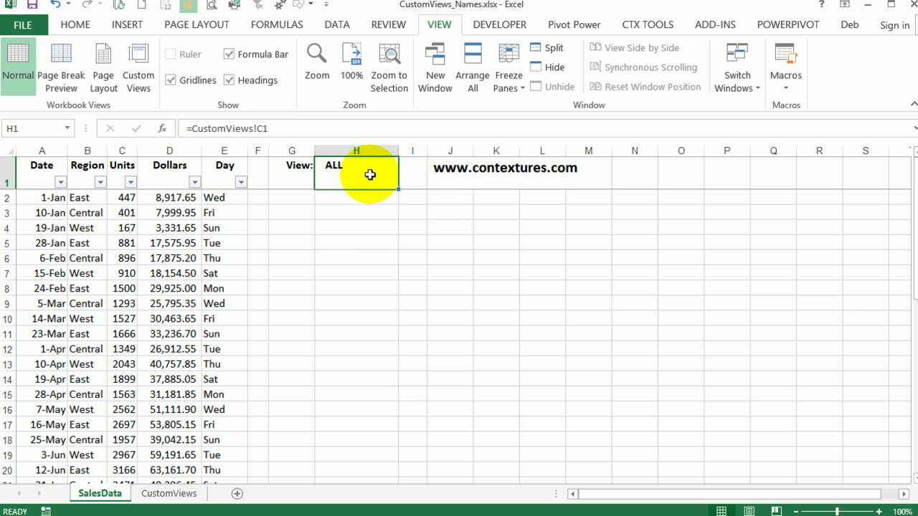